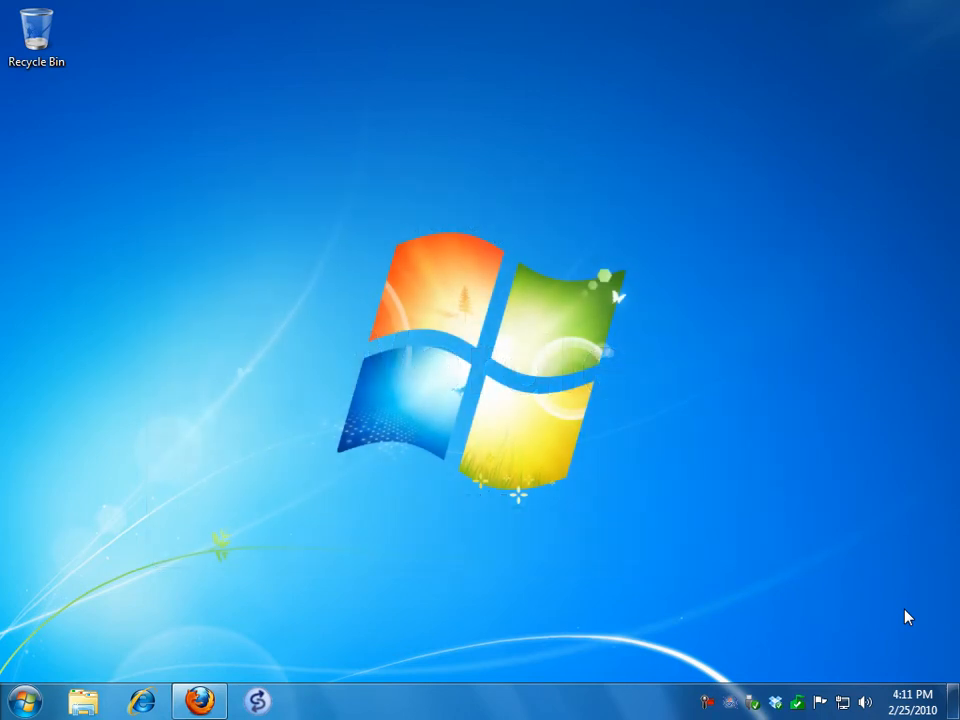
Open Firefox and start creating a new word cloud on the Wordle site, ready for text entry
{"action": "left_click", "coordinate": [199, 702]}
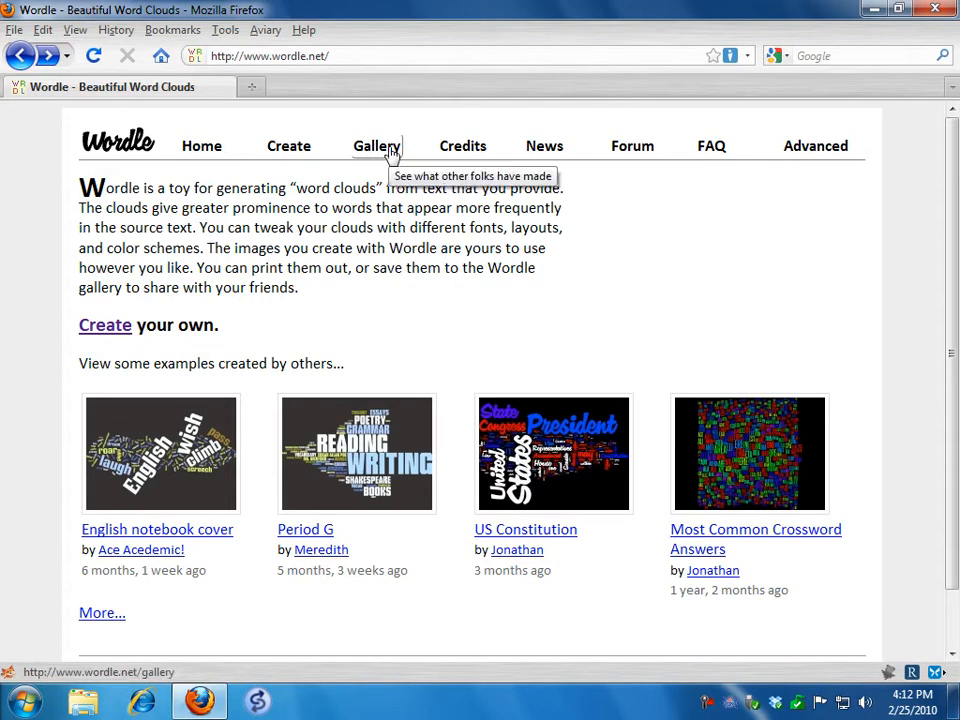
{"action": "left_click", "coordinate": [112, 332]}
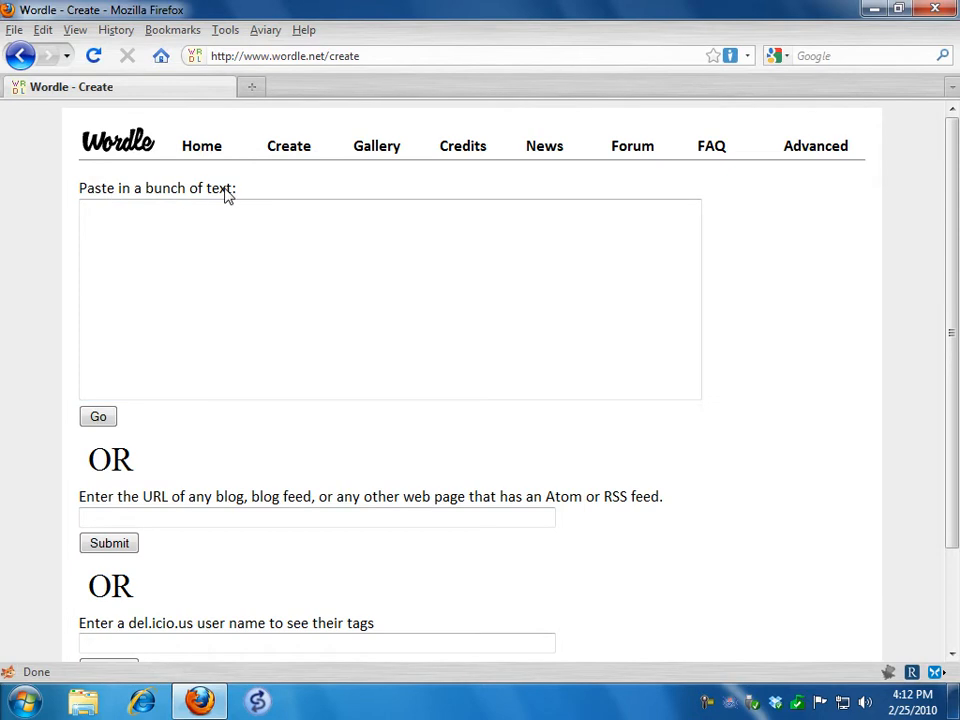
{"action": "left_click", "coordinate": [150, 221]}
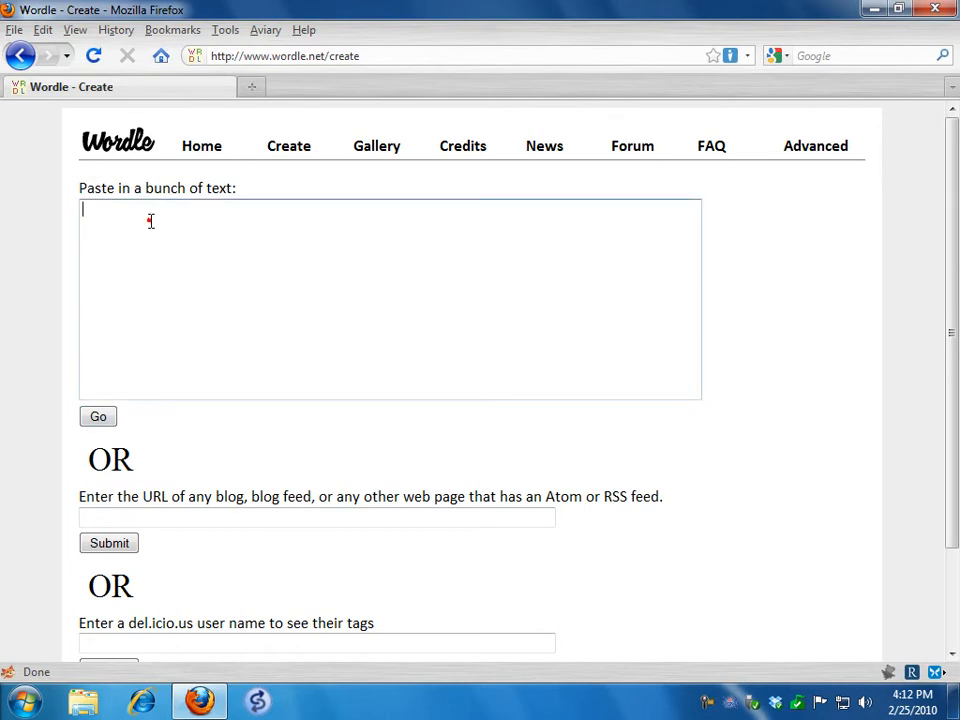
Search Google for "from a distance lyrics" in a new tab and open the Bette Midler lyrics007.com result
{"action": "left_click", "coordinate": [252, 87]}
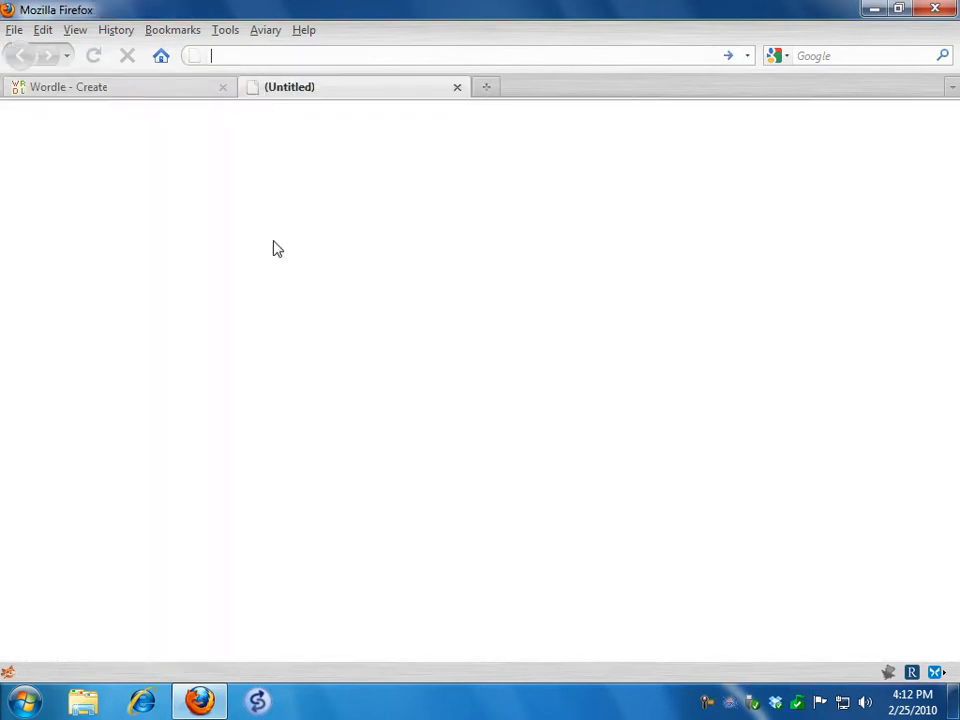
{"action": "left_click", "coordinate": [822, 56]}
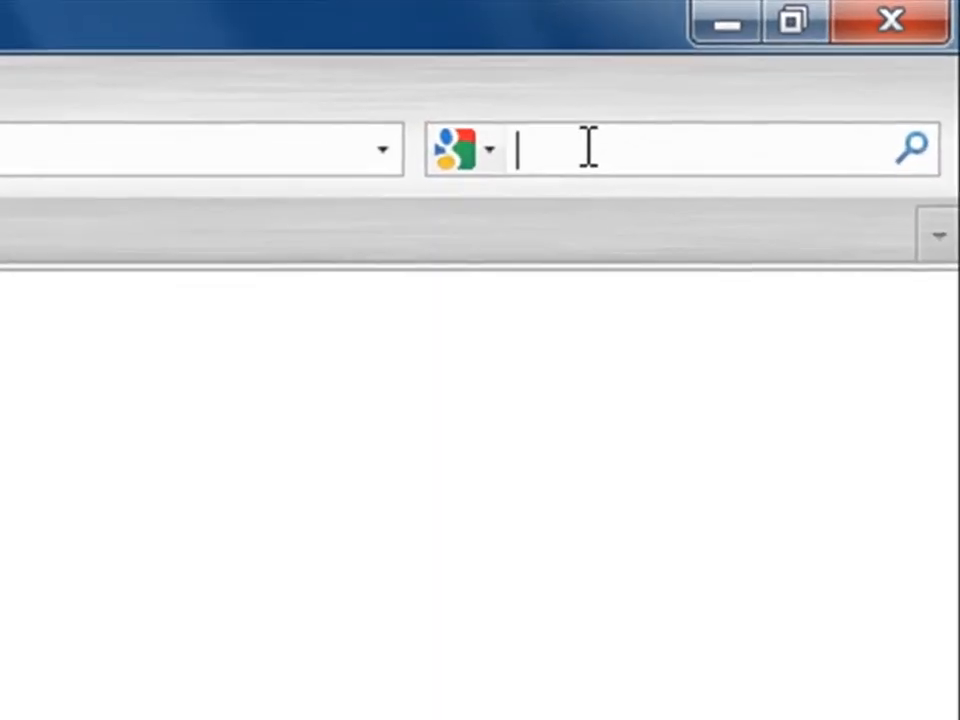
{"action": "type", "text": "from a "}
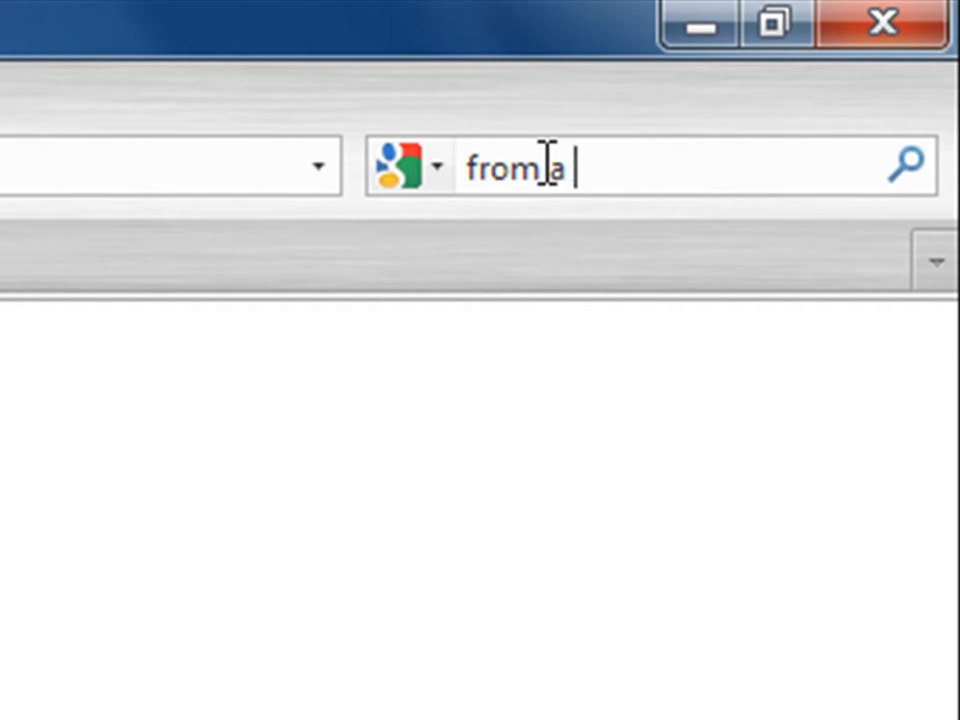
{"action": "type", "text": "distance "}
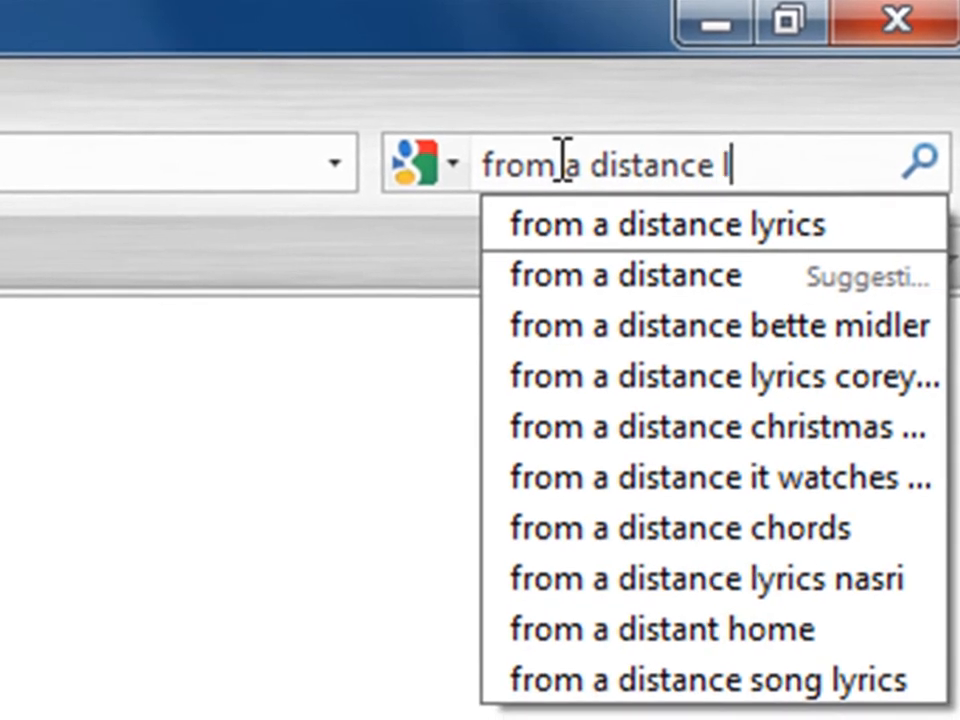
{"action": "type", "text": "lyrics"}
{"action": "key", "text": "Return"}
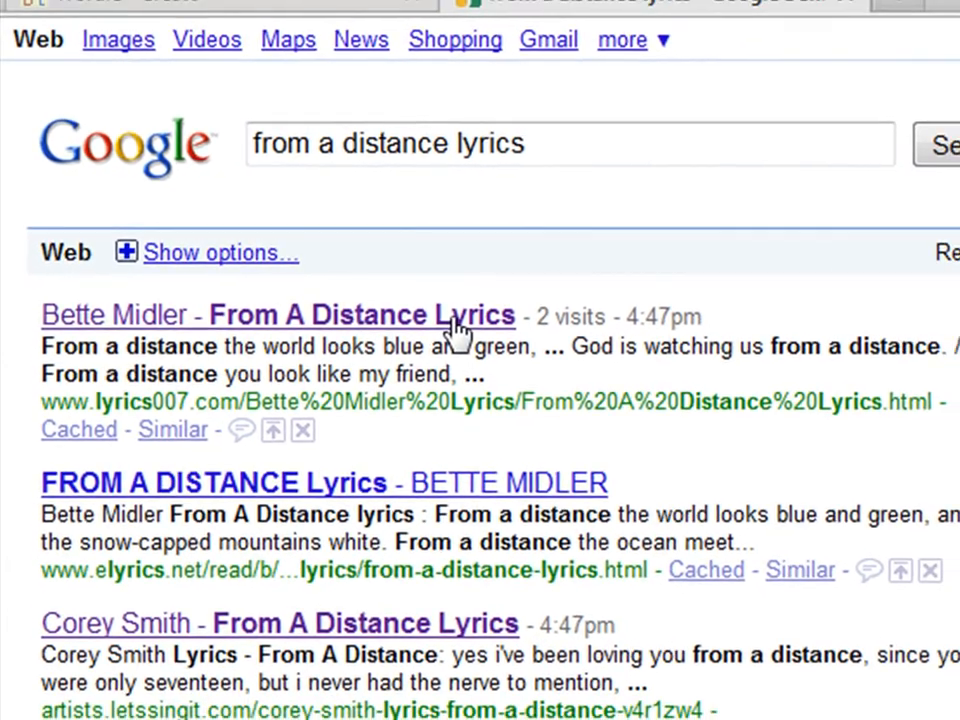
{"action": "left_click", "coordinate": [490, 332]}
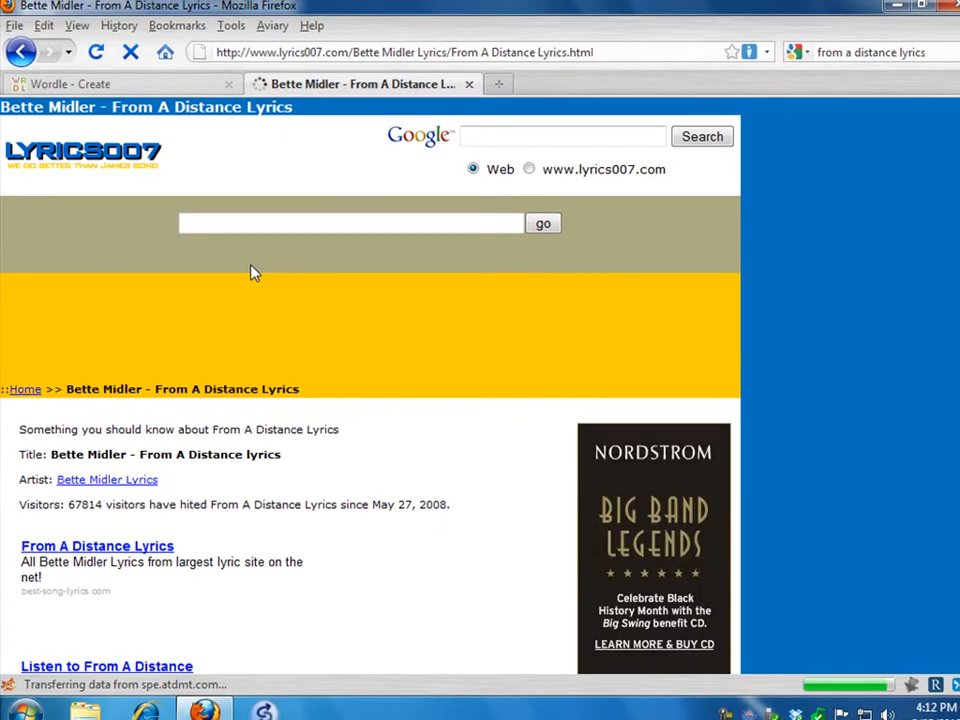
Copy the full lyrics of From A Distance, from the first verse through the final line
{"action": "scroll", "coordinate": [253, 272], "scroll_direction": "down", "scroll_amount": 5}
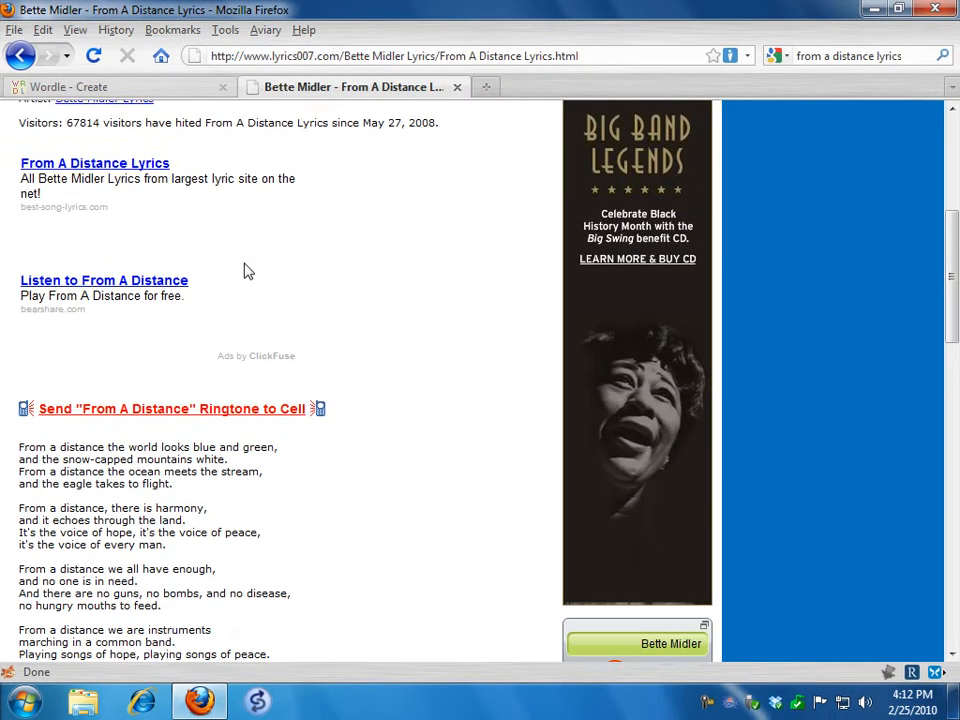
{"action": "scroll", "coordinate": [248, 272], "scroll_direction": "down", "scroll_amount": 5}
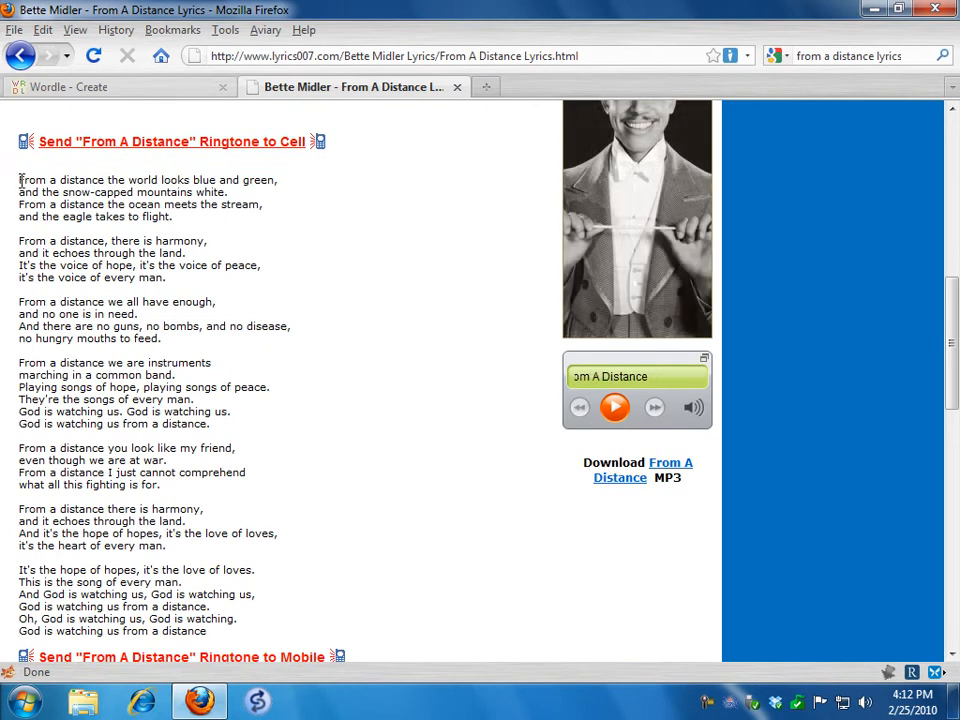
{"action": "left_click_drag", "start_coordinate": [20, 180], "coordinate": [229, 630]}
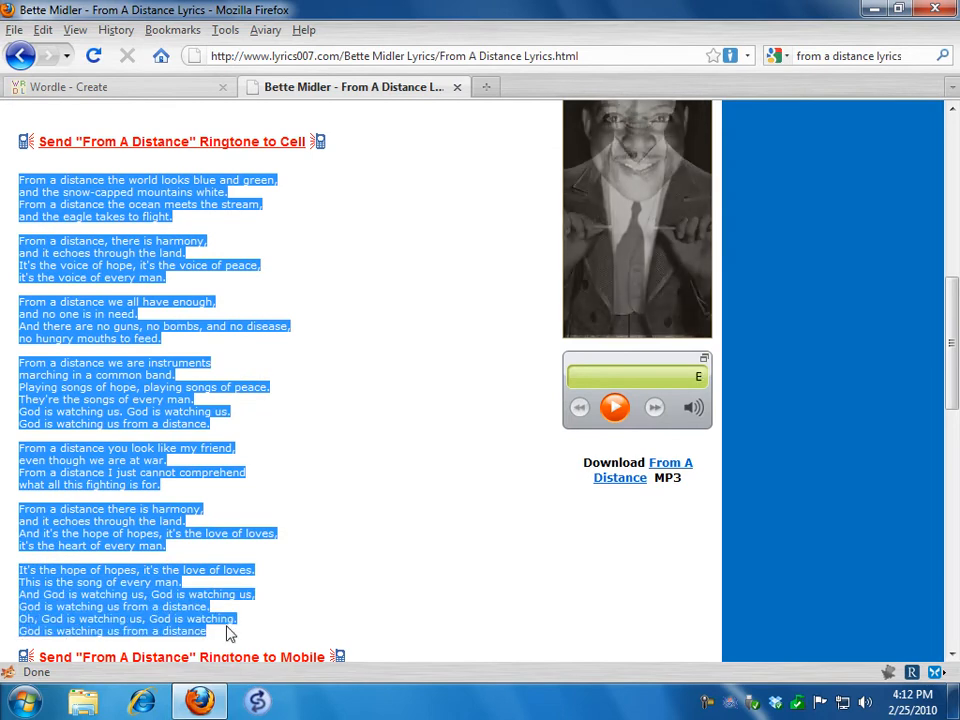
{"action": "left_click", "coordinate": [44, 36]}
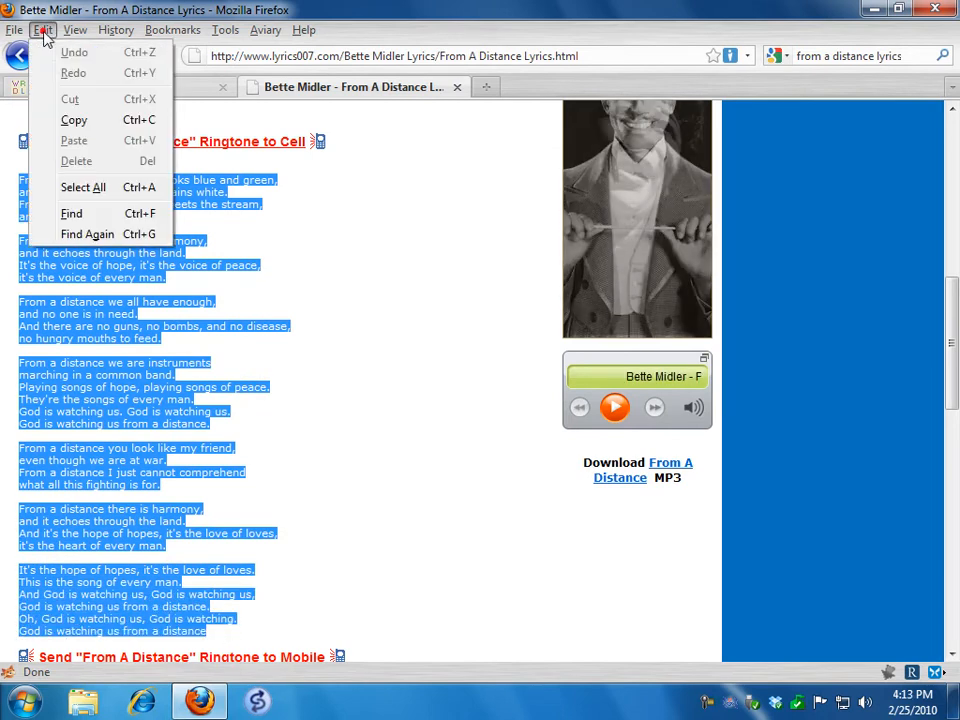
{"action": "left_click", "coordinate": [70, 120]}
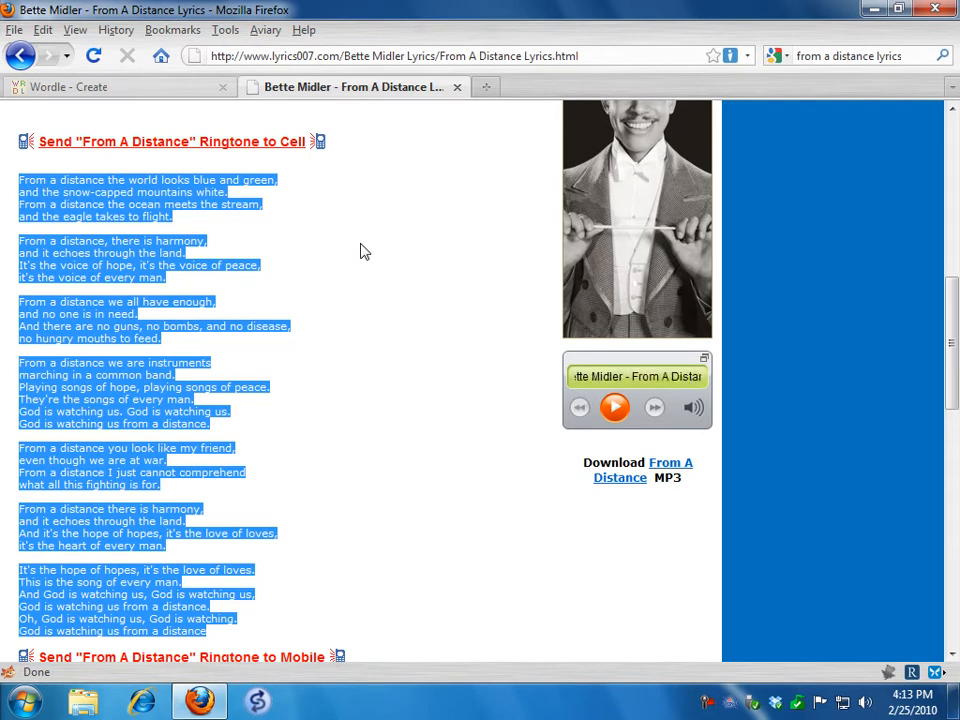
Close the lyrics page, paste the copied lyrics into Wordle's text box and generate the word cloud
{"action": "left_click", "coordinate": [456, 87]}
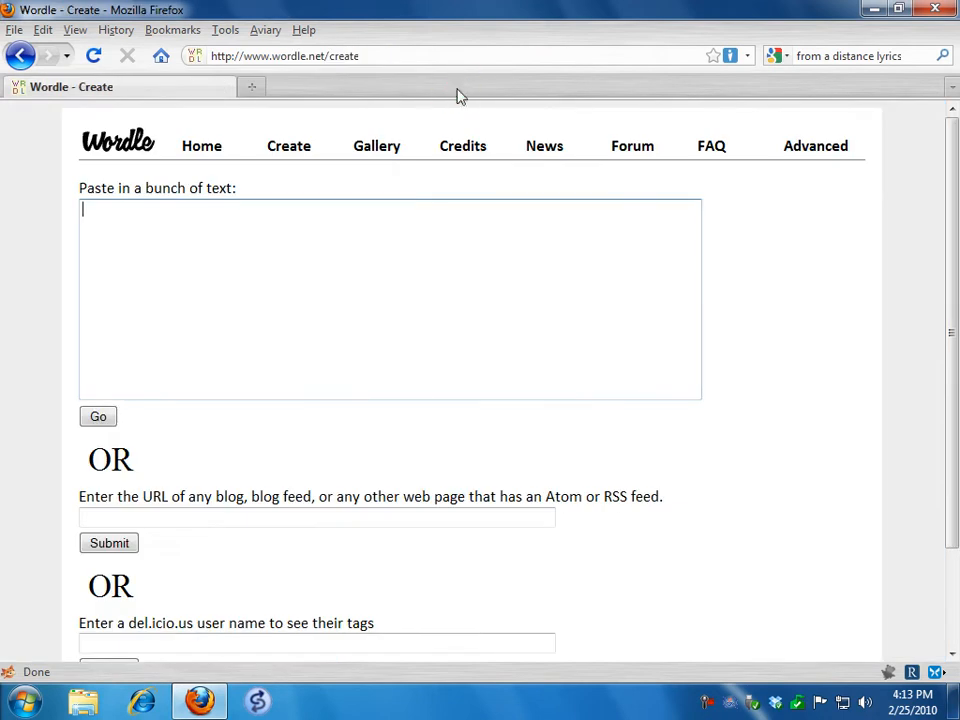
{"action": "left_click", "coordinate": [145, 221]}
{"action": "left_click", "coordinate": [42, 29]}
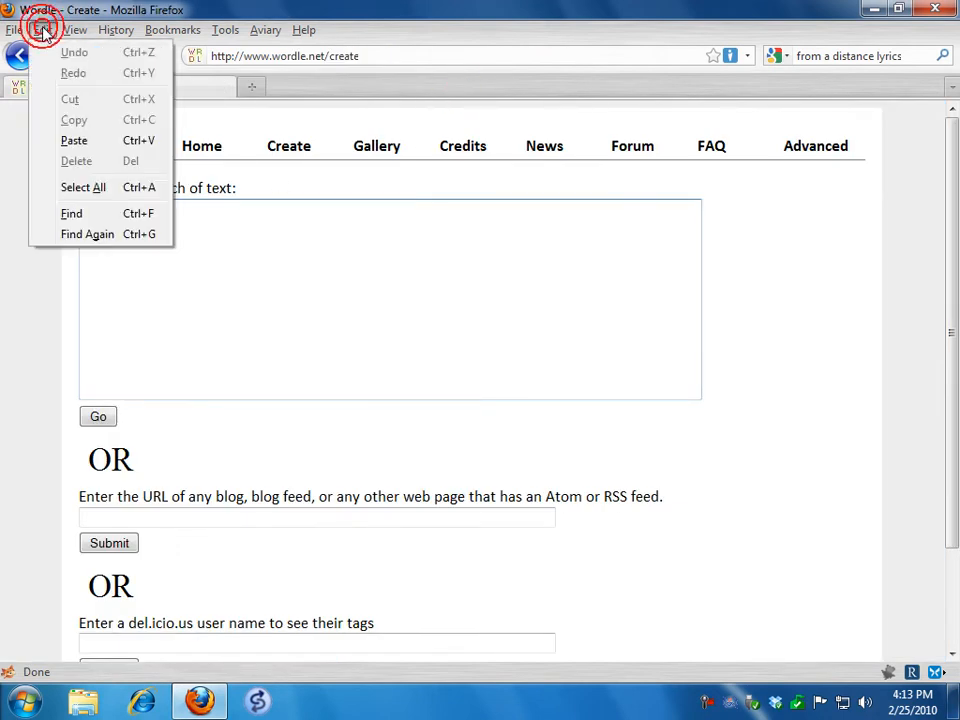
{"action": "left_click", "coordinate": [76, 143]}
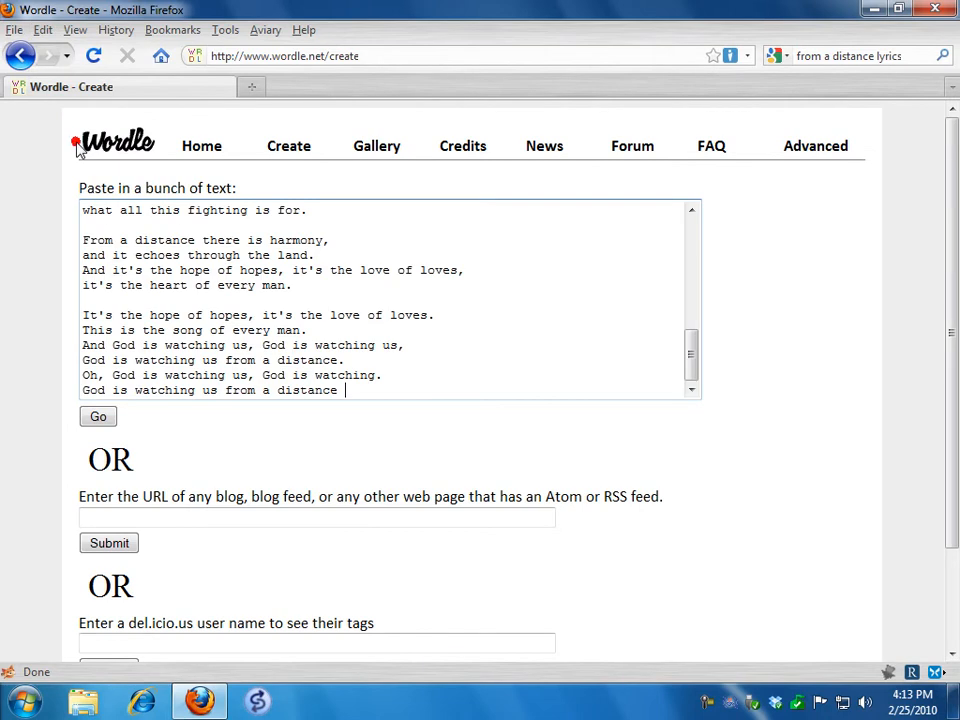
{"action": "left_click", "coordinate": [98, 418]}
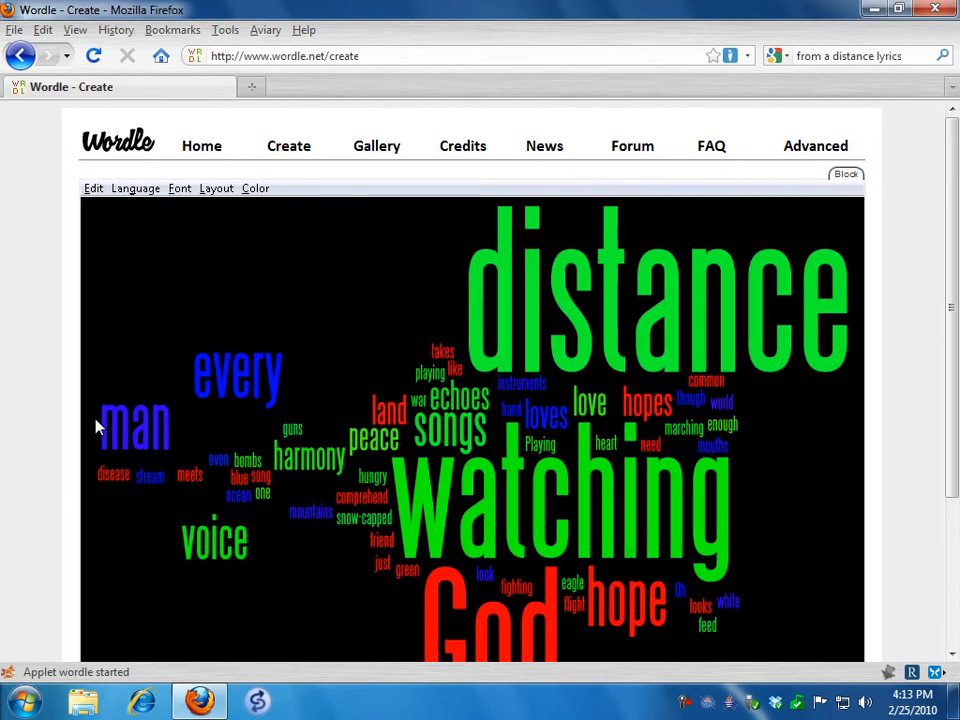
Try the BlueSugar palette on the word cloud, and settle on the Wordly palette
{"action": "left_click", "coordinate": [952, 654]}
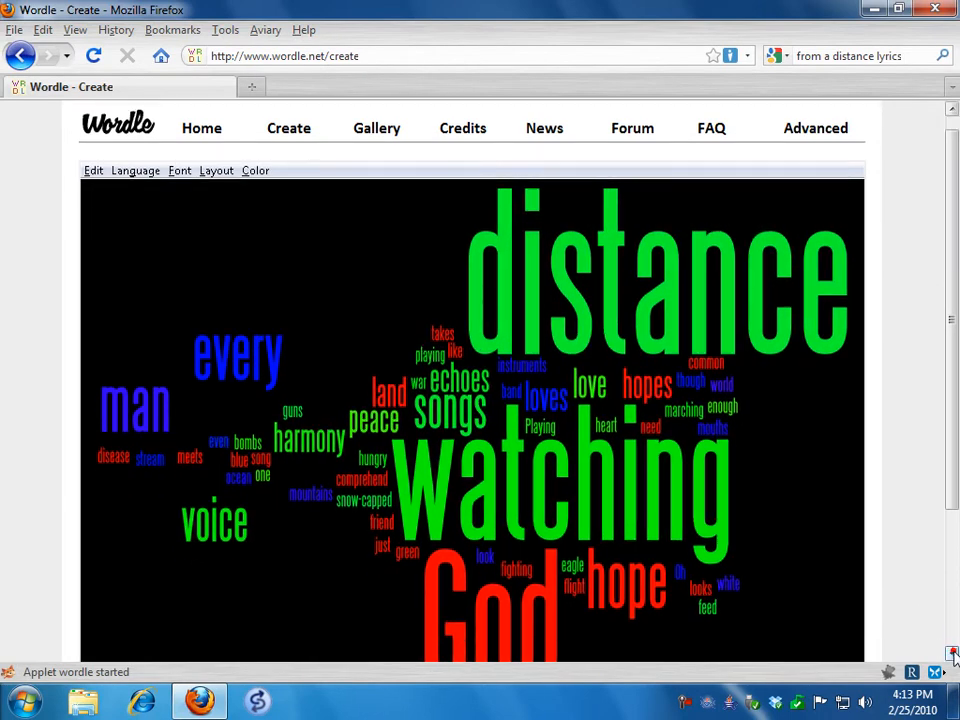
{"action": "left_click", "coordinate": [952, 654]}
{"action": "left_click", "coordinate": [952, 654]}
{"action": "left_click", "coordinate": [952, 654]}
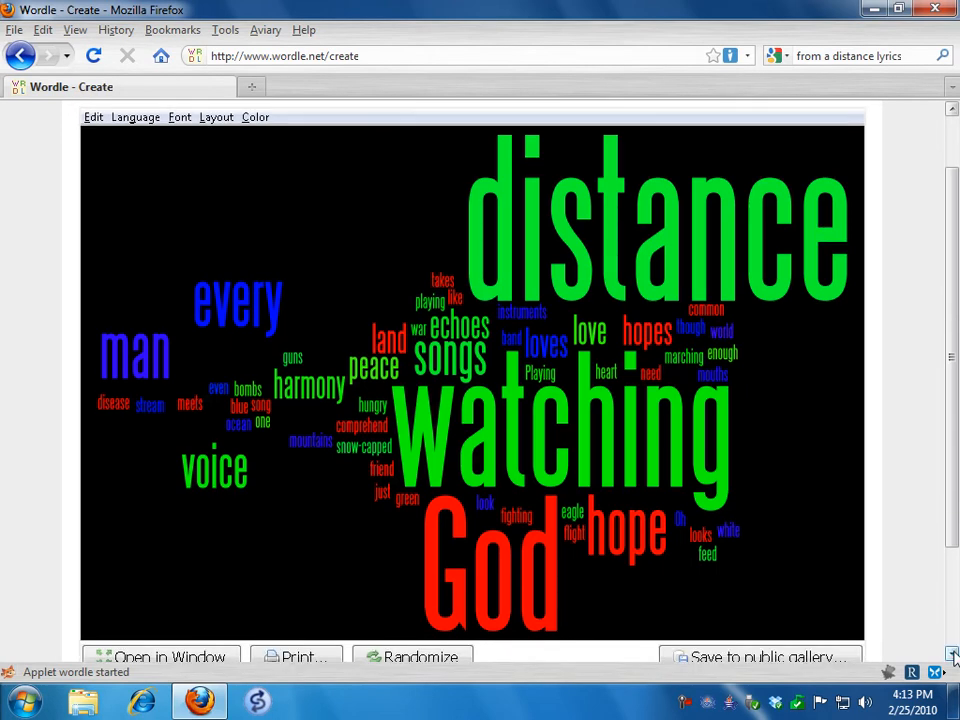
{"action": "left_click", "coordinate": [256, 118]}
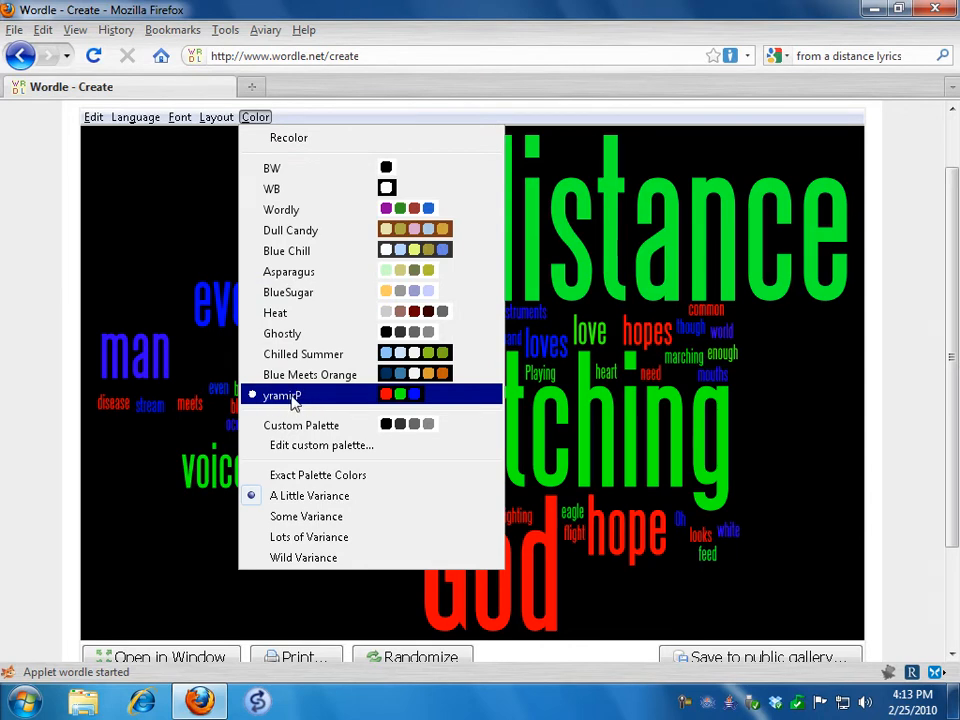
{"action": "left_click", "coordinate": [296, 293]}
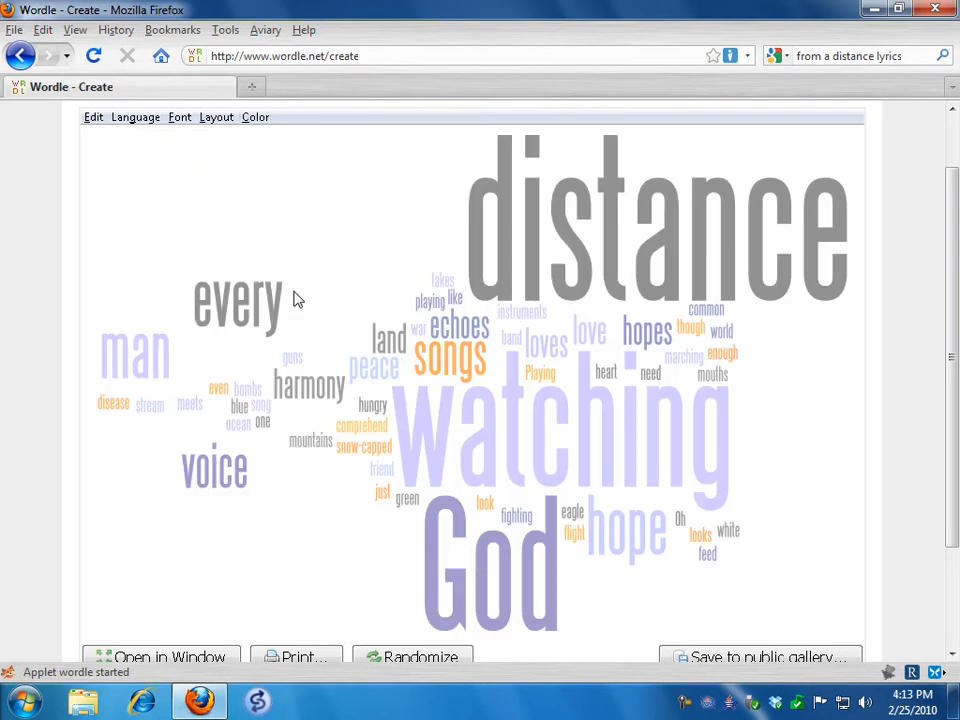
{"action": "left_click", "coordinate": [256, 119]}
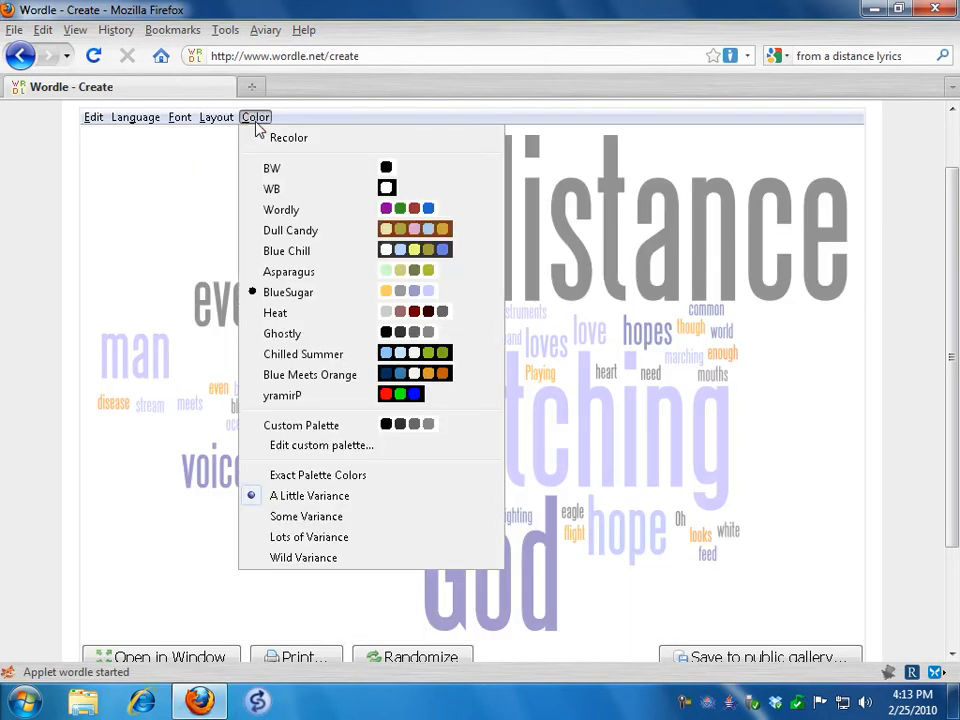
{"action": "left_click", "coordinate": [266, 209]}
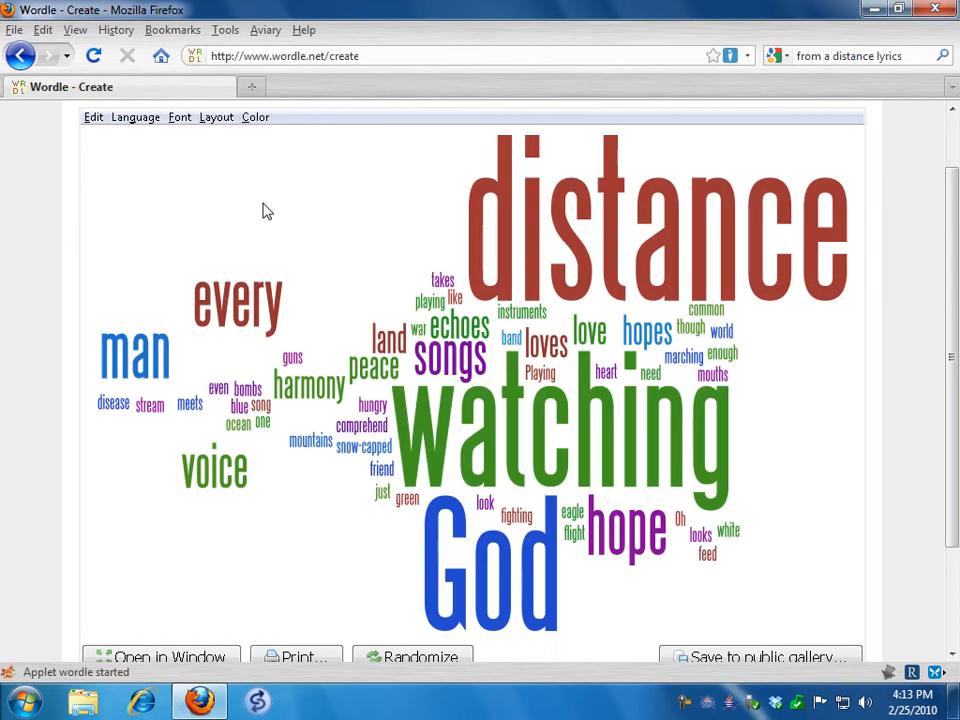
Try the Mostly Horizontal and the Half and Half word orientations on the cloud
{"action": "left_click", "coordinate": [217, 118]}
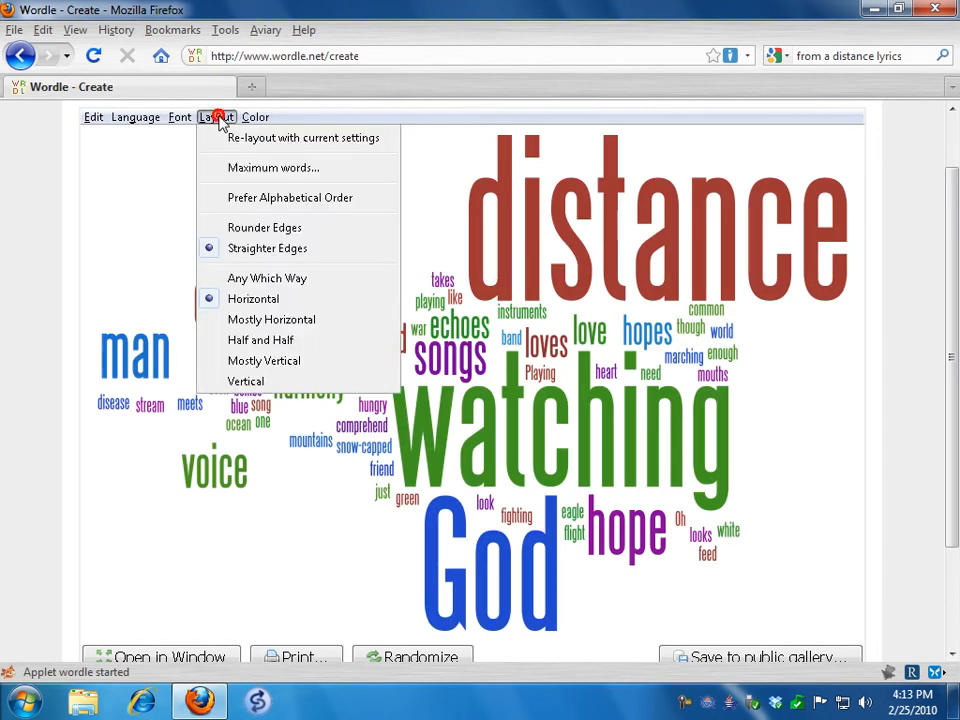
{"action": "left_click", "coordinate": [263, 320]}
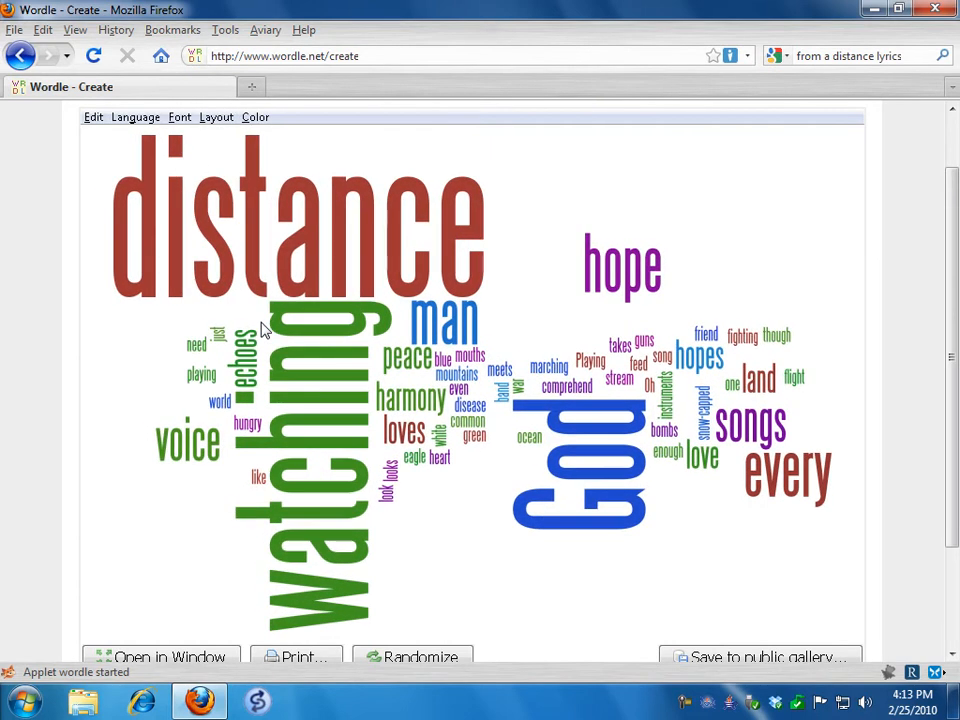
{"action": "left_click", "coordinate": [217, 117]}
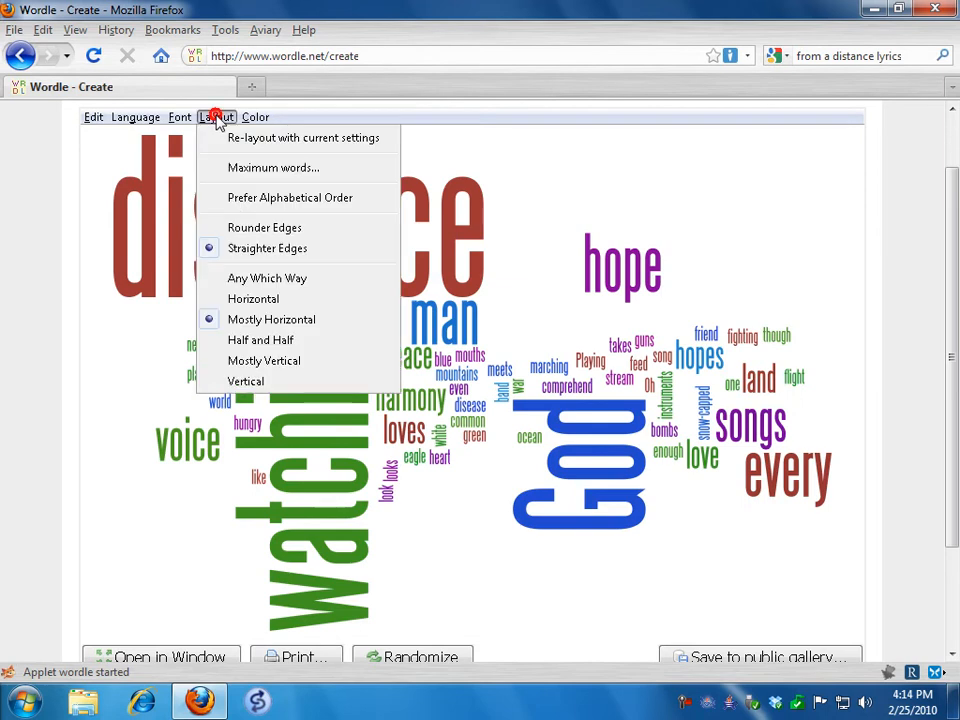
{"action": "left_click", "coordinate": [266, 339]}
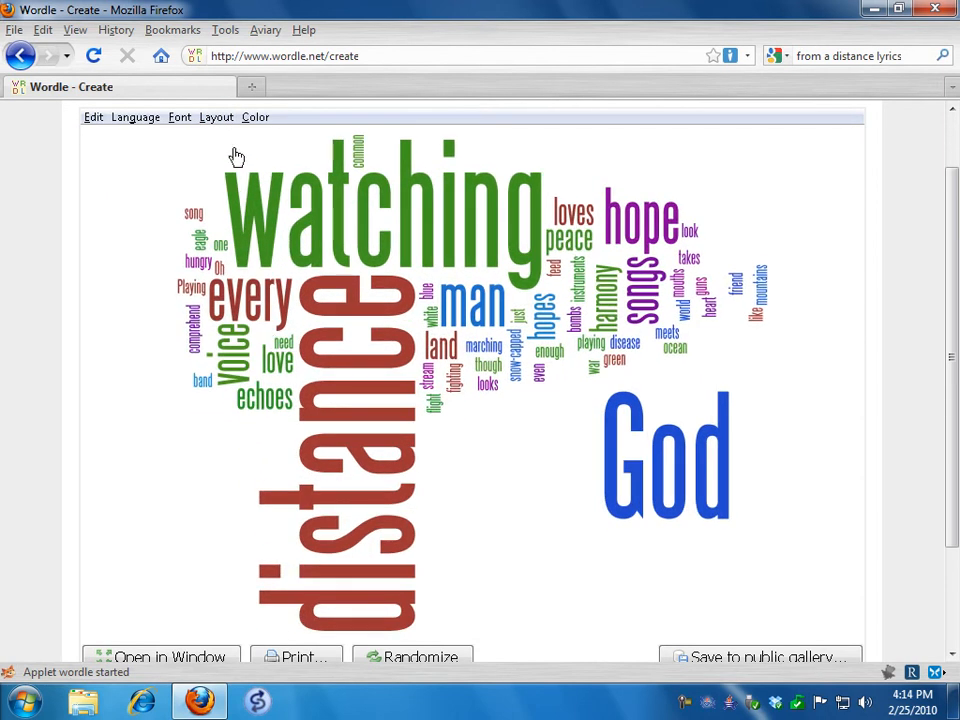
Set the word cloud's layout to Horizontal with Rounder Edges
{"action": "left_click", "coordinate": [226, 119]}
{"action": "left_click", "coordinate": [260, 299]}
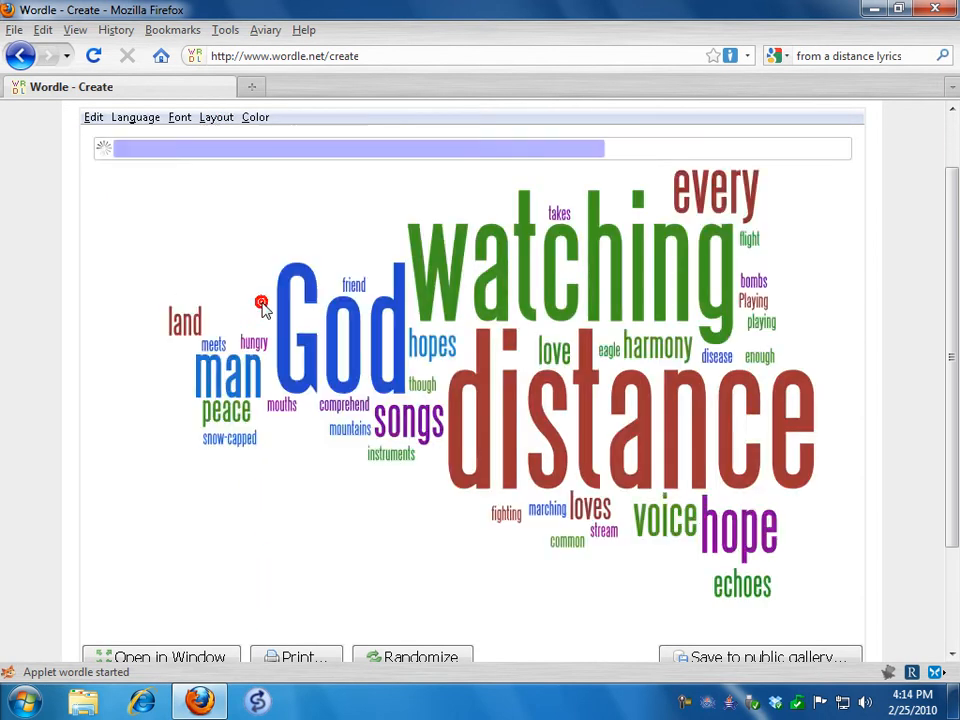
{"action": "left_click", "coordinate": [215, 118]}
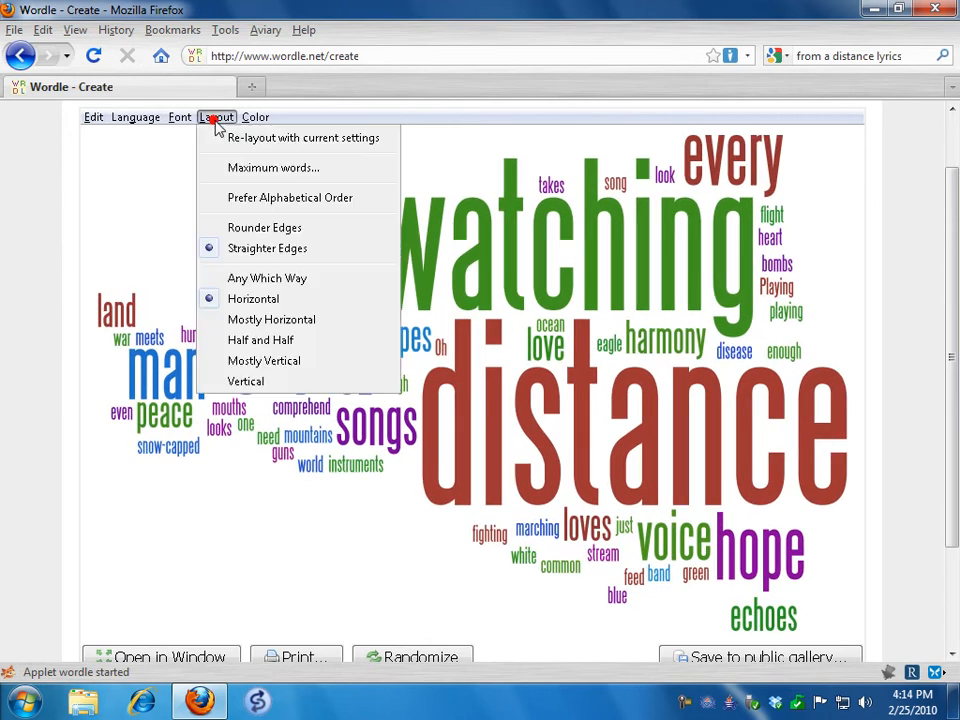
{"action": "left_click", "coordinate": [291, 228]}
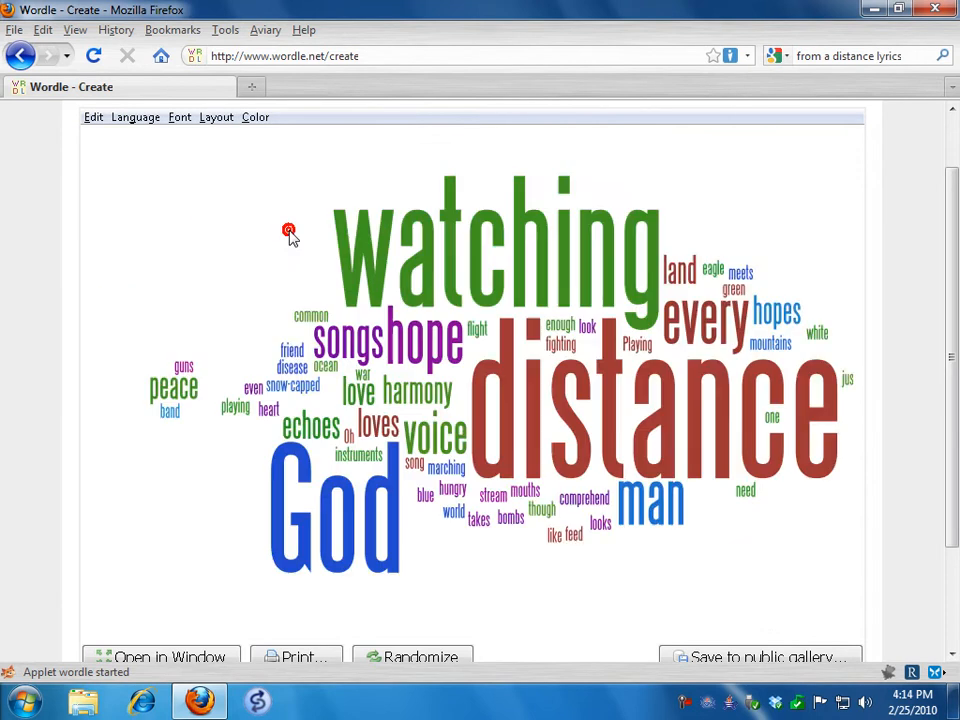
Accept 150 as the maximum number of words to lay out
{"action": "left_click", "coordinate": [215, 118]}
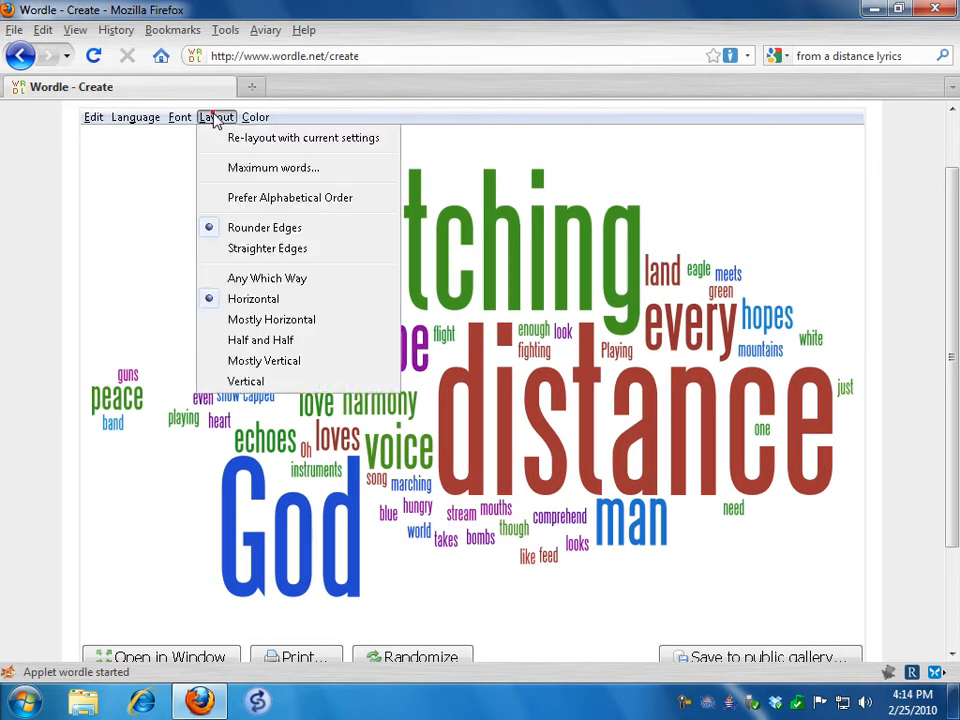
{"action": "left_click", "coordinate": [245, 169]}
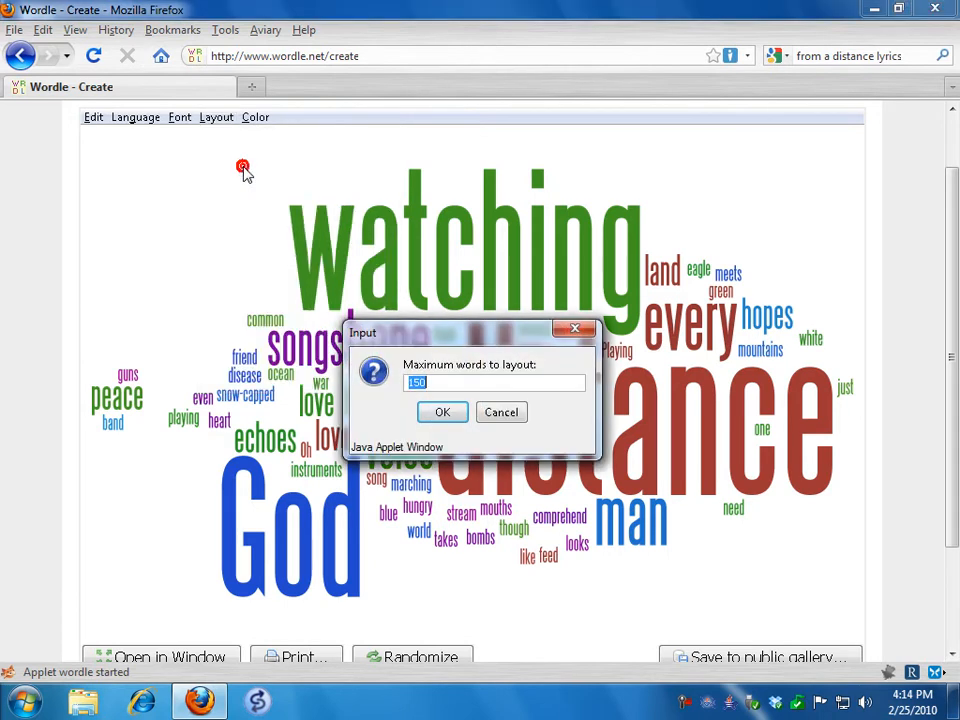
{"action": "left_click", "coordinate": [447, 417]}
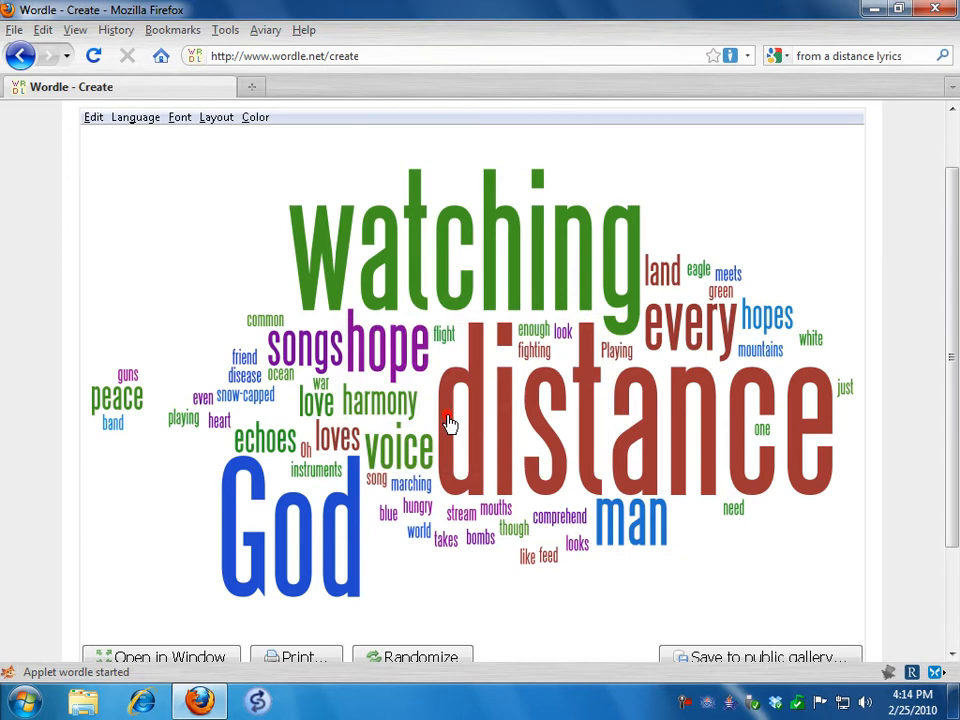
Try the Goudy Bookletter 1911 and Lucida Sans fonts on the word cloud
{"action": "left_click", "coordinate": [184, 118]}
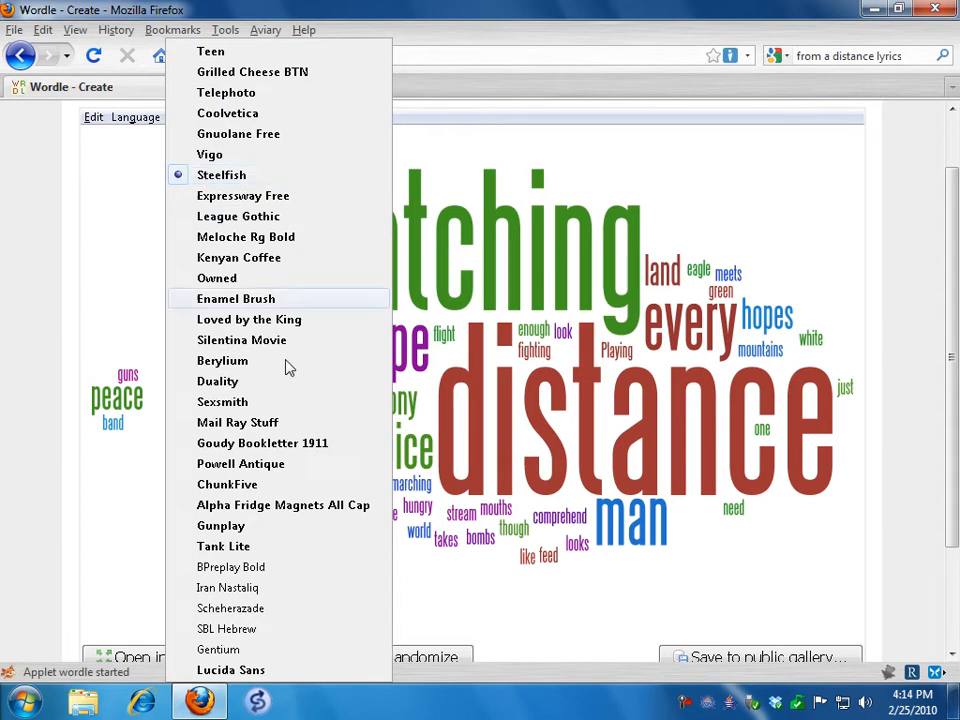
{"action": "left_click", "coordinate": [285, 452]}
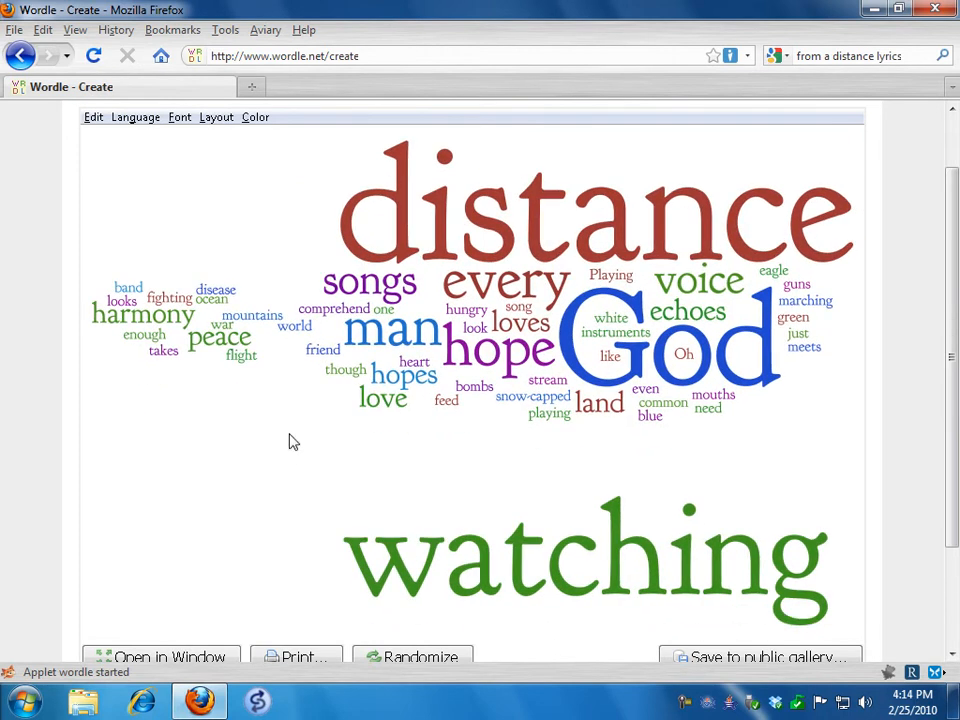
{"action": "left_click", "coordinate": [180, 118]}
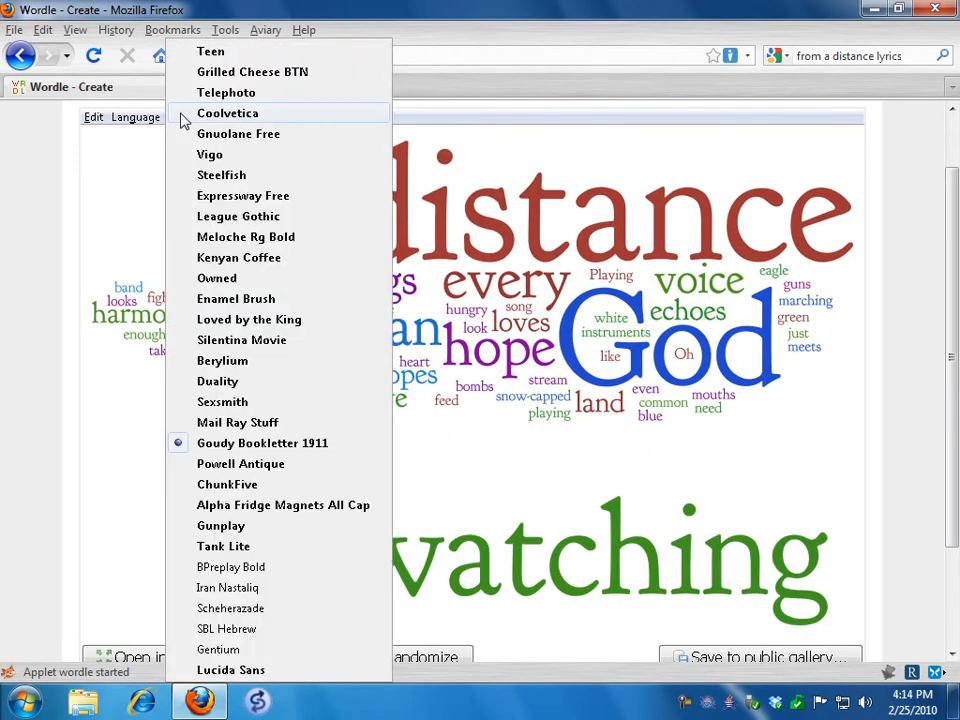
{"action": "left_click", "coordinate": [258, 671]}
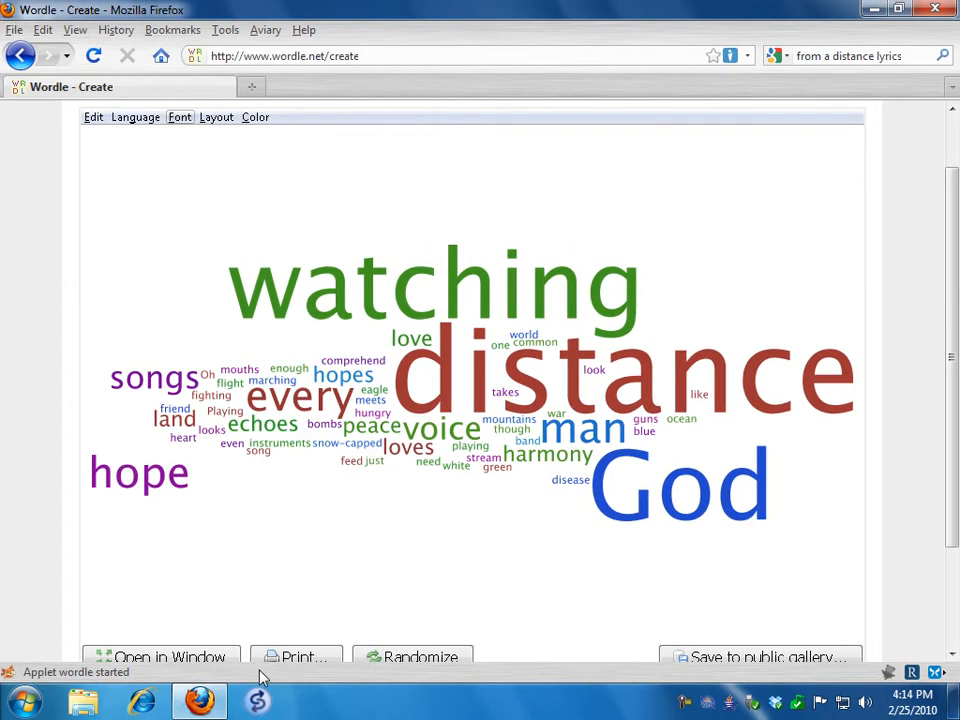
Set the word cloud's font to Coolvetica
{"action": "left_click", "coordinate": [180, 118]}
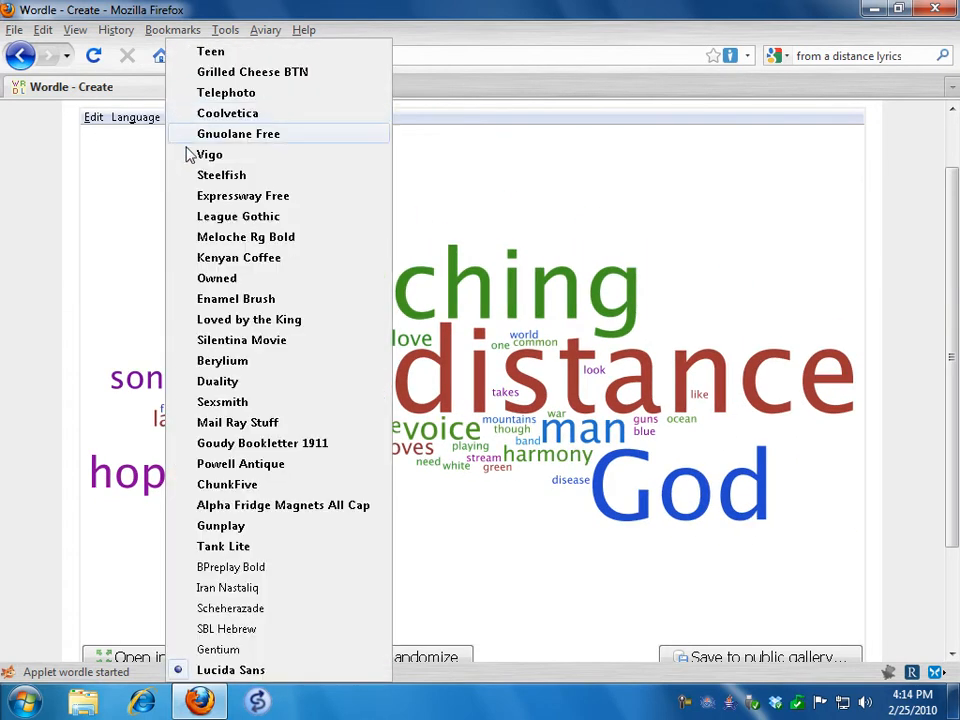
{"action": "left_click", "coordinate": [192, 155]}
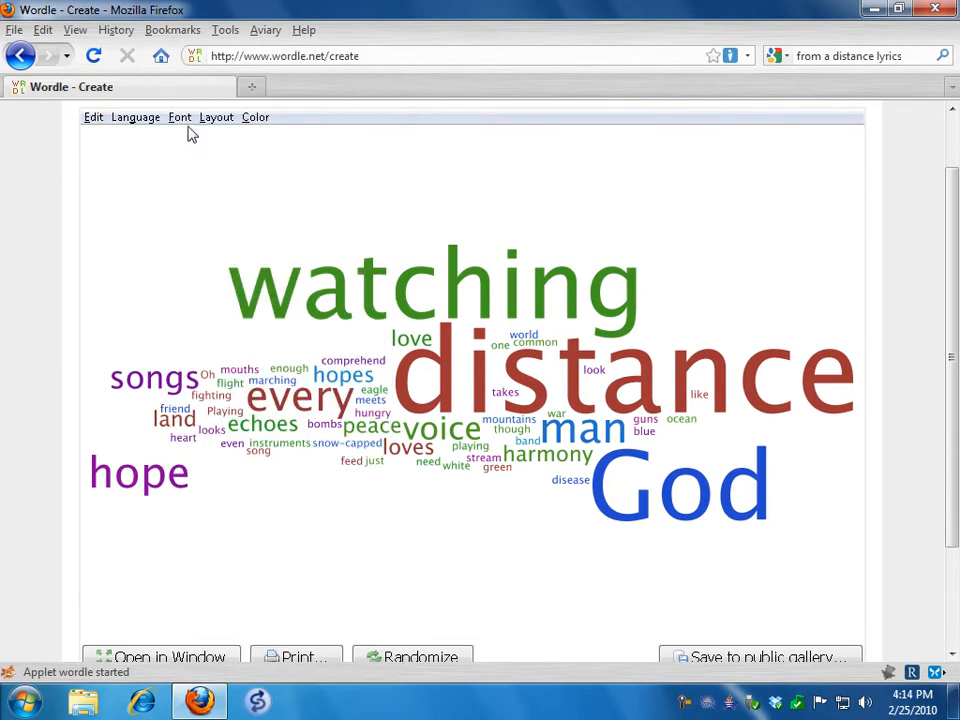
{"action": "left_click", "coordinate": [181, 117]}
{"action": "left_click", "coordinate": [183, 116]}
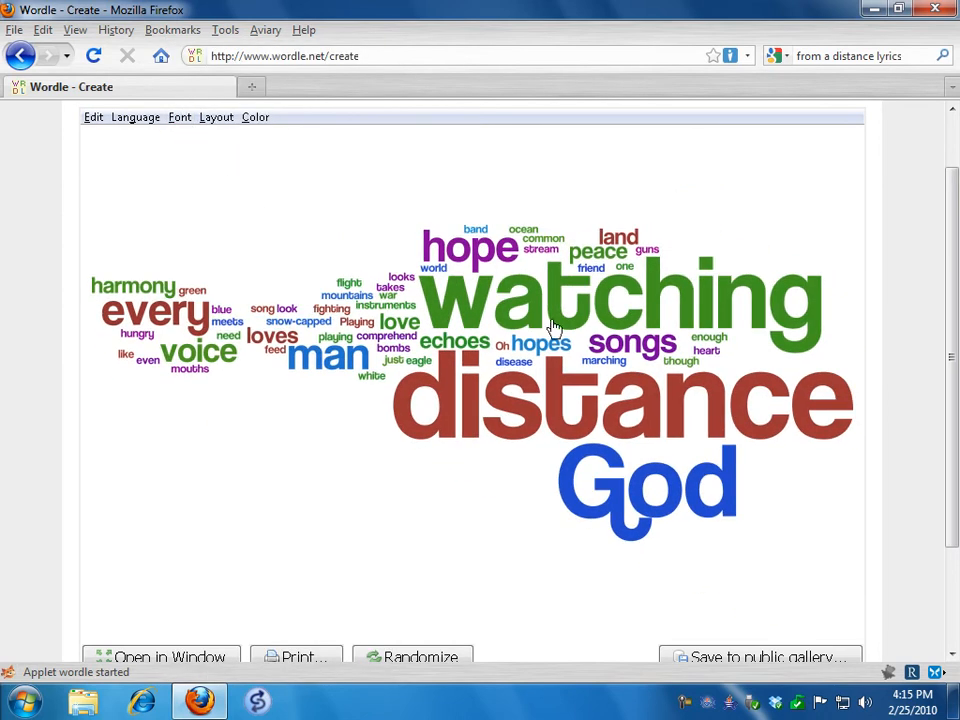
Set the word cloud's language handling to remove common English words
{"action": "left_click", "coordinate": [155, 122]}
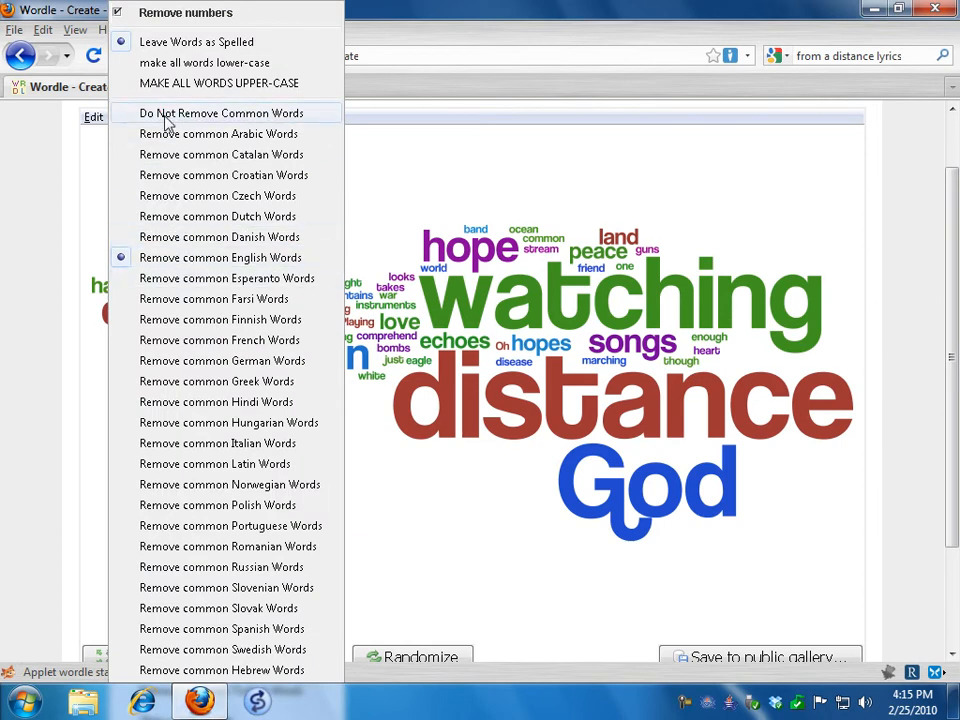
{"action": "left_click", "coordinate": [391, 87]}
{"action": "left_click", "coordinate": [425, 8]}
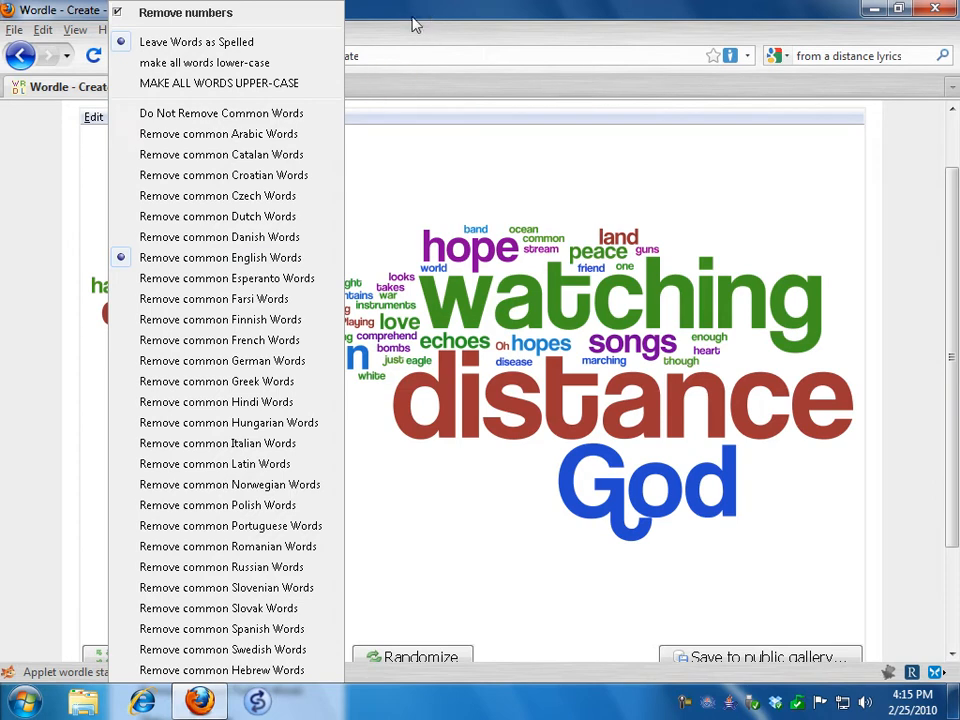
{"action": "left_click", "coordinate": [256, 255]}
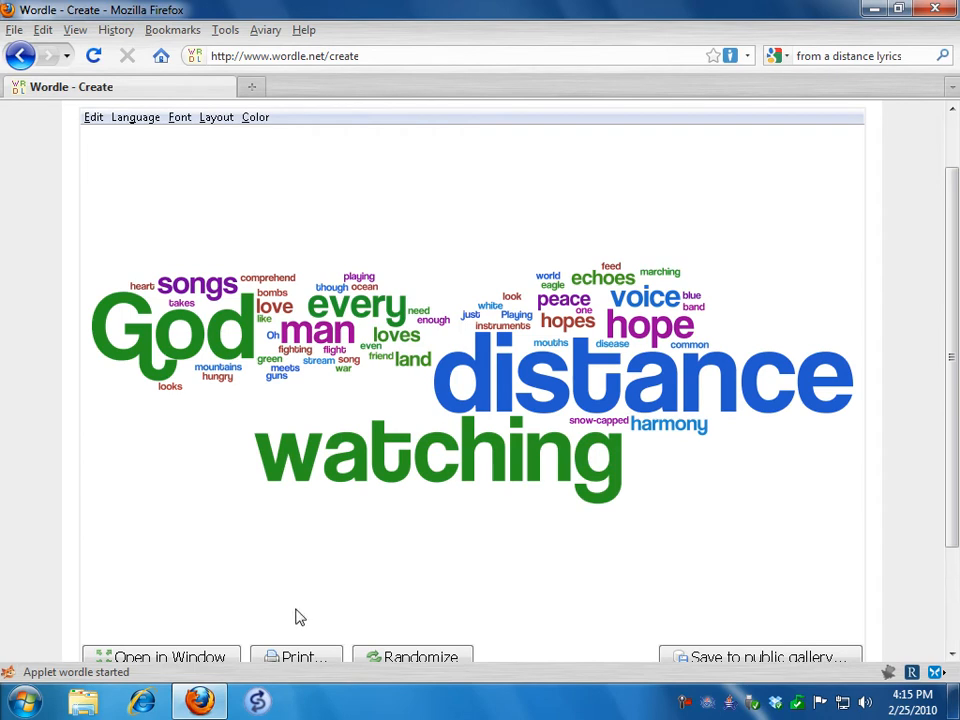
Print all pages of the word cloud to the PrimoPDF printer, allowing the applet's print request
{"action": "left_click", "coordinate": [309, 658]}
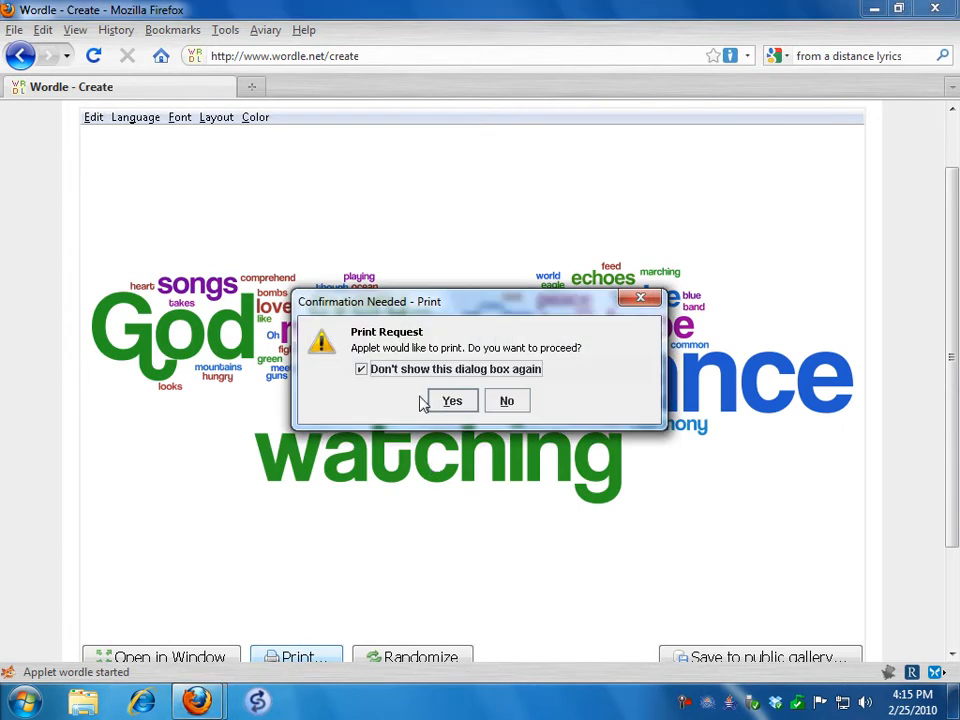
{"action": "left_click", "coordinate": [462, 408]}
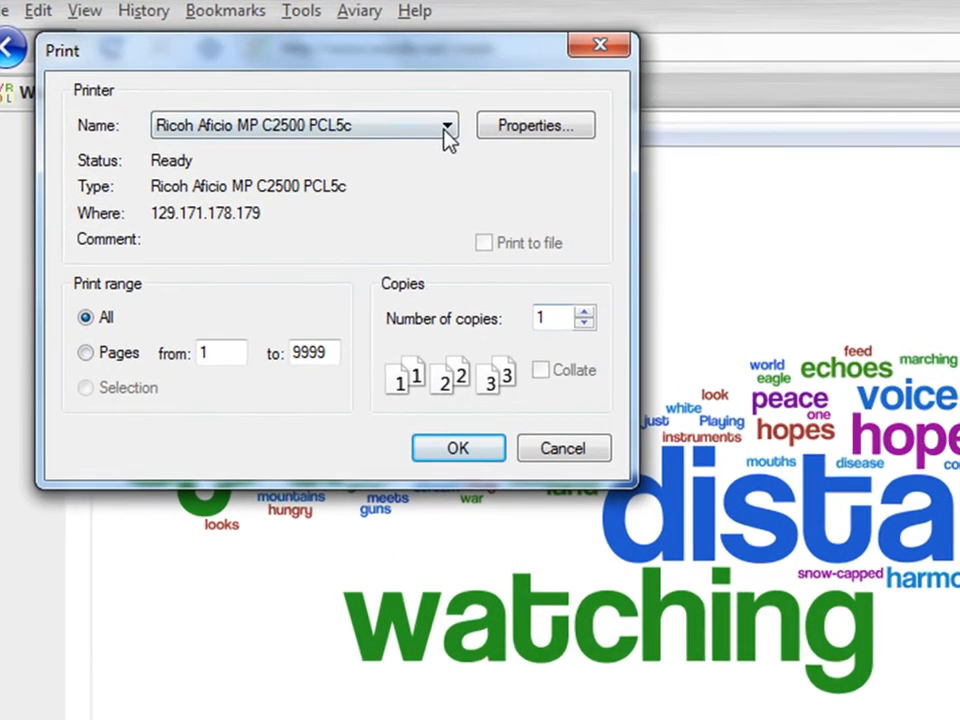
{"action": "left_click", "coordinate": [446, 130]}
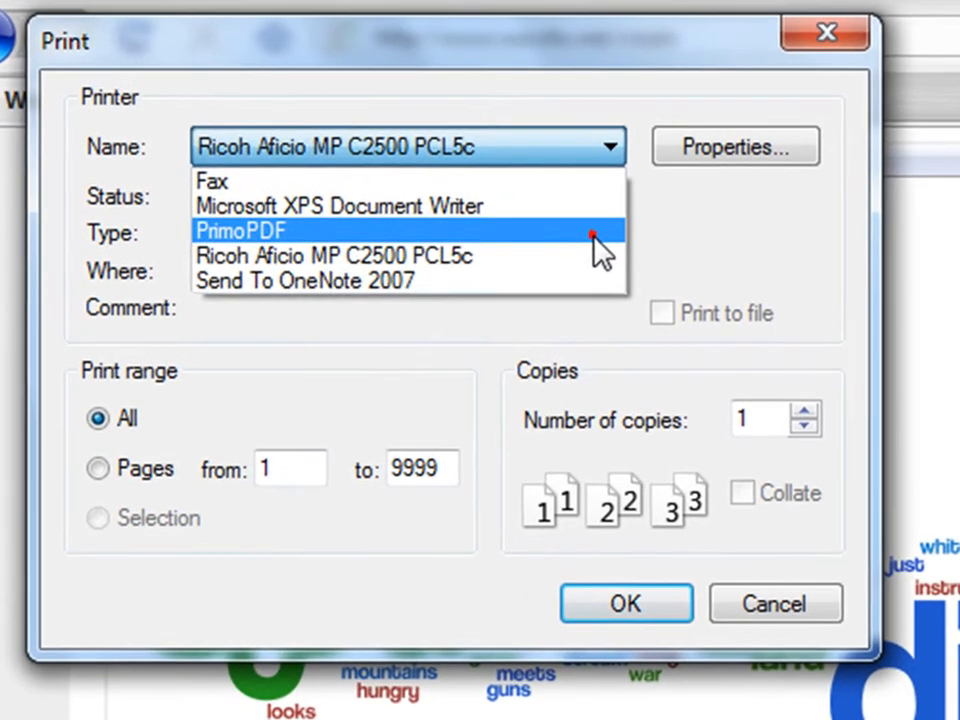
{"action": "left_click", "coordinate": [435, 180]}
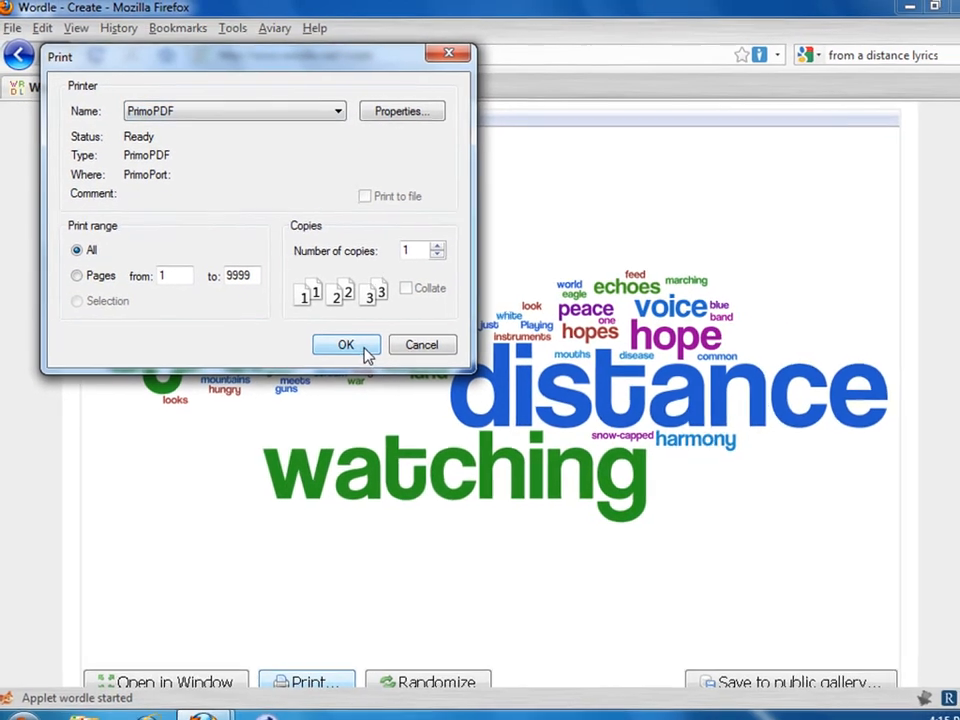
{"action": "left_click", "coordinate": [405, 368]}
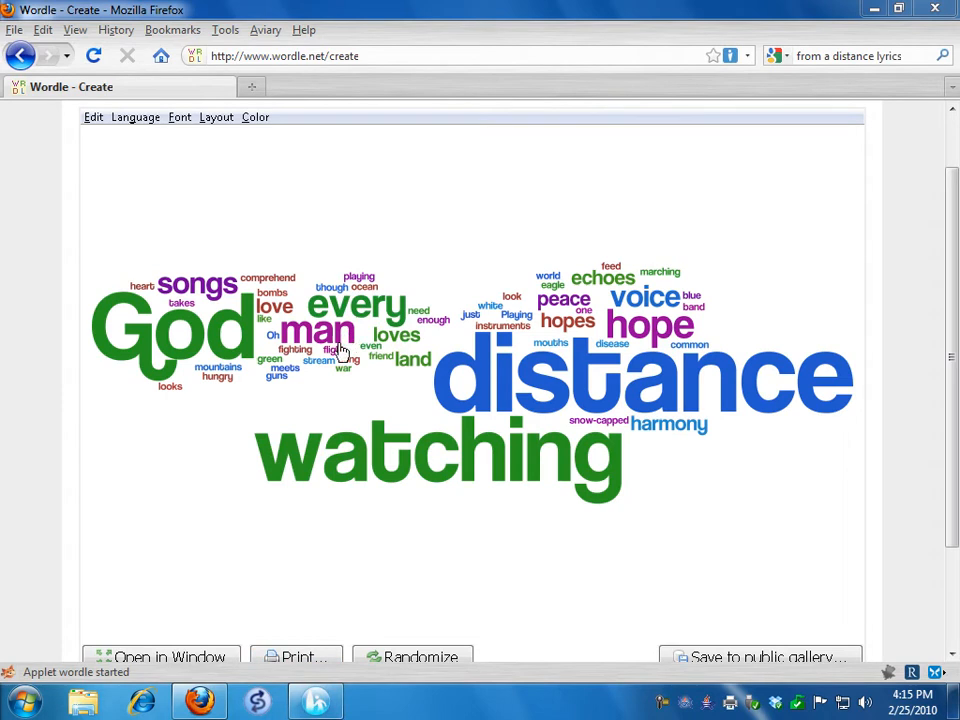
Switch to PrimoPDF and create the PDF in the Documents folder under the file name Song.pdf
{"action": "left_click", "coordinate": [318, 706]}
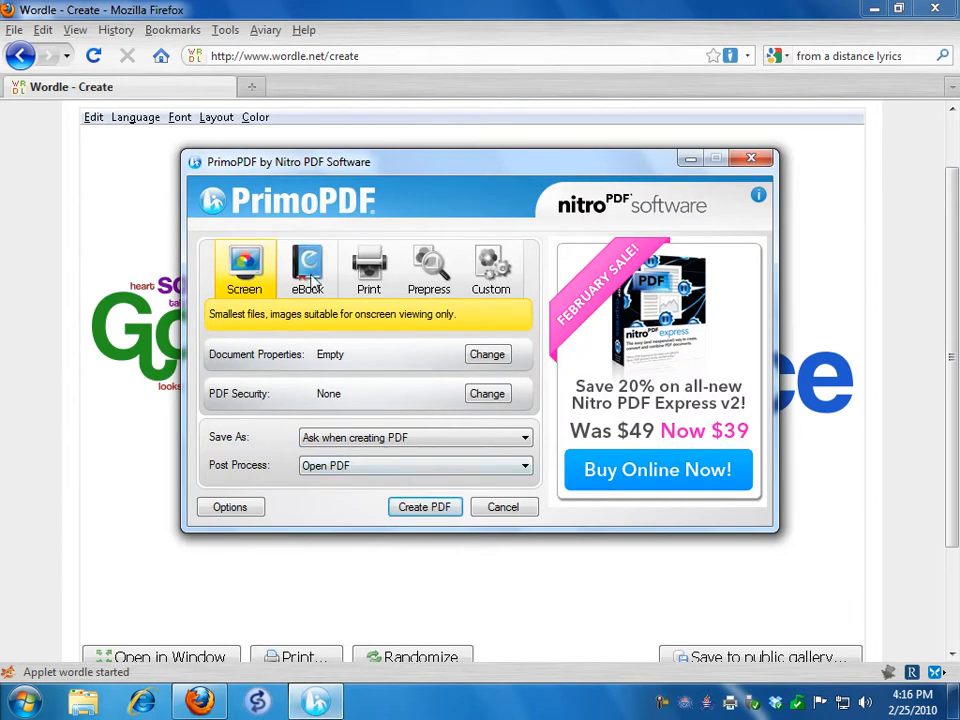
{"action": "left_click", "coordinate": [425, 508]}
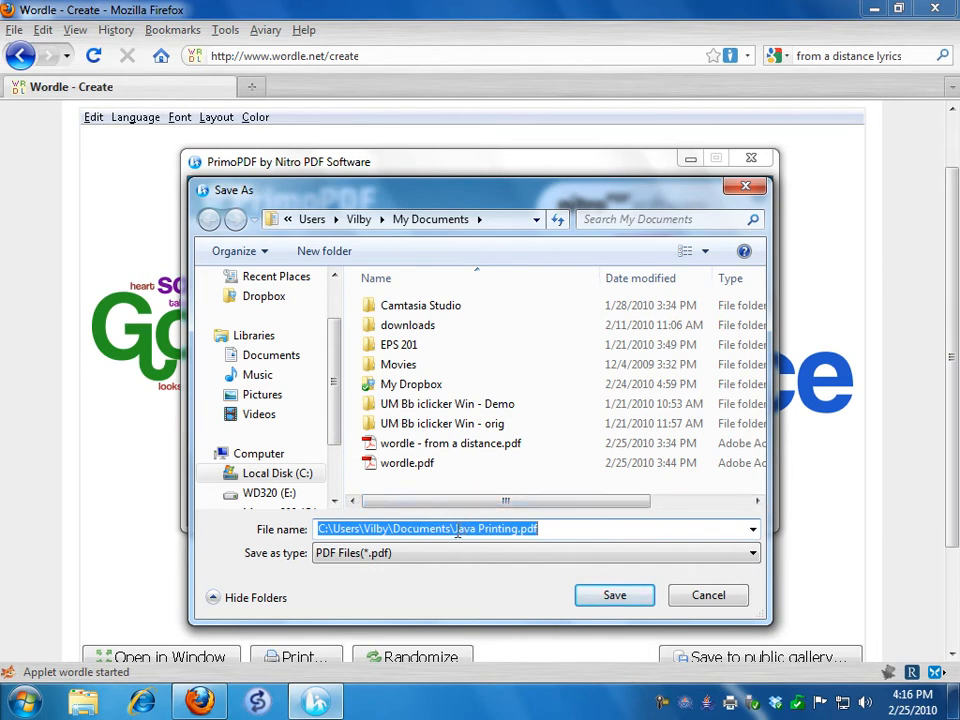
{"action": "left_click", "coordinate": [455, 529]}
{"action": "left_click_drag", "start_coordinate": [455, 529], "coordinate": [518, 529]}
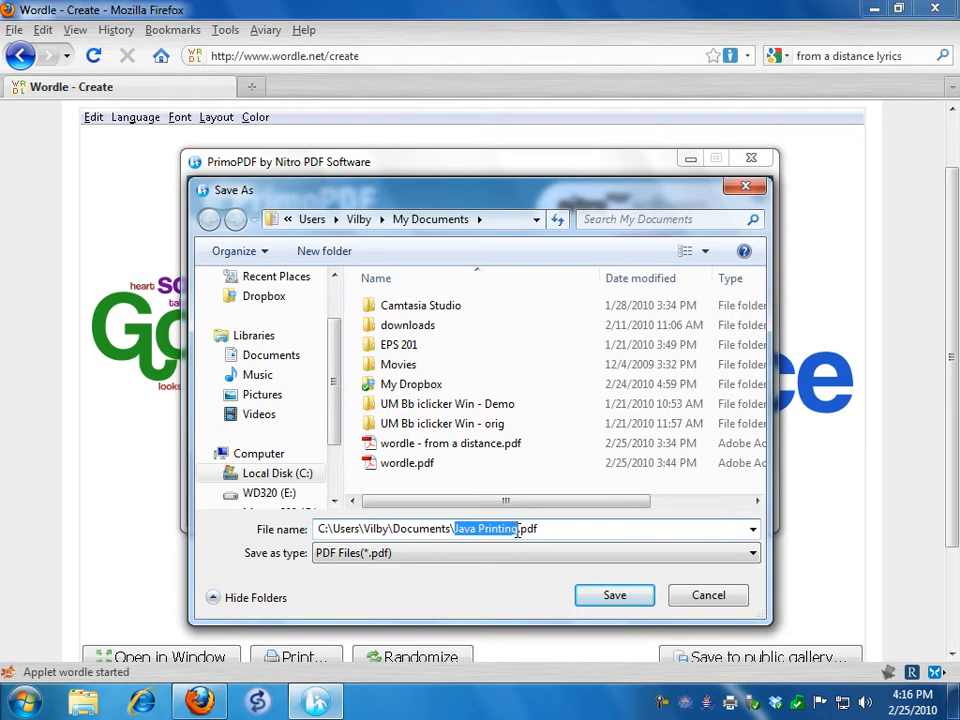
{"action": "type", "text": "Song"}
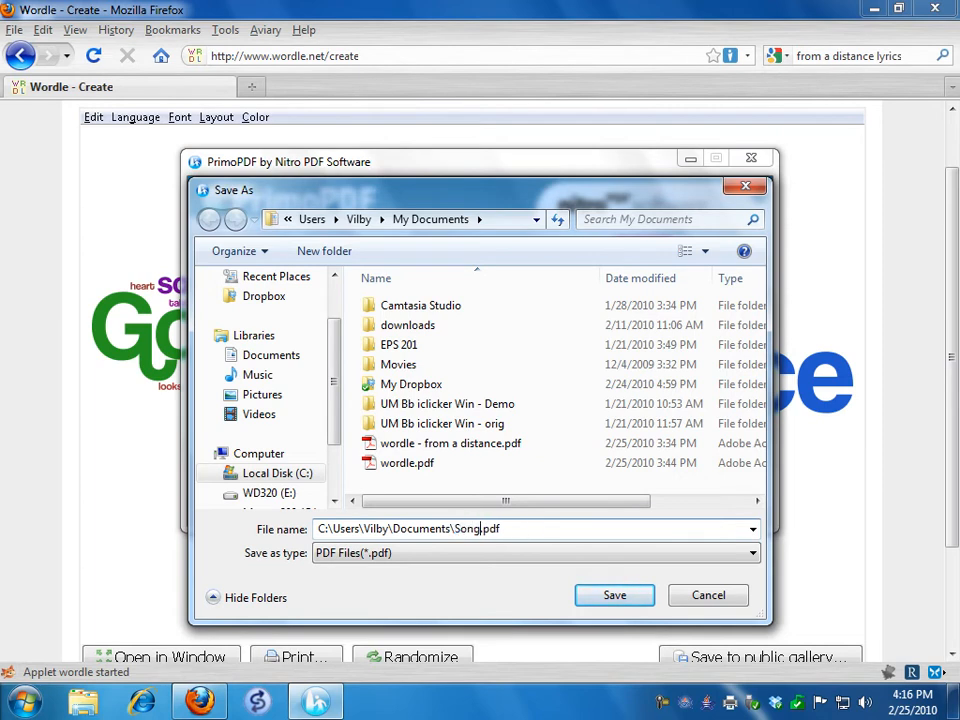
{"action": "left_click", "coordinate": [629, 598]}
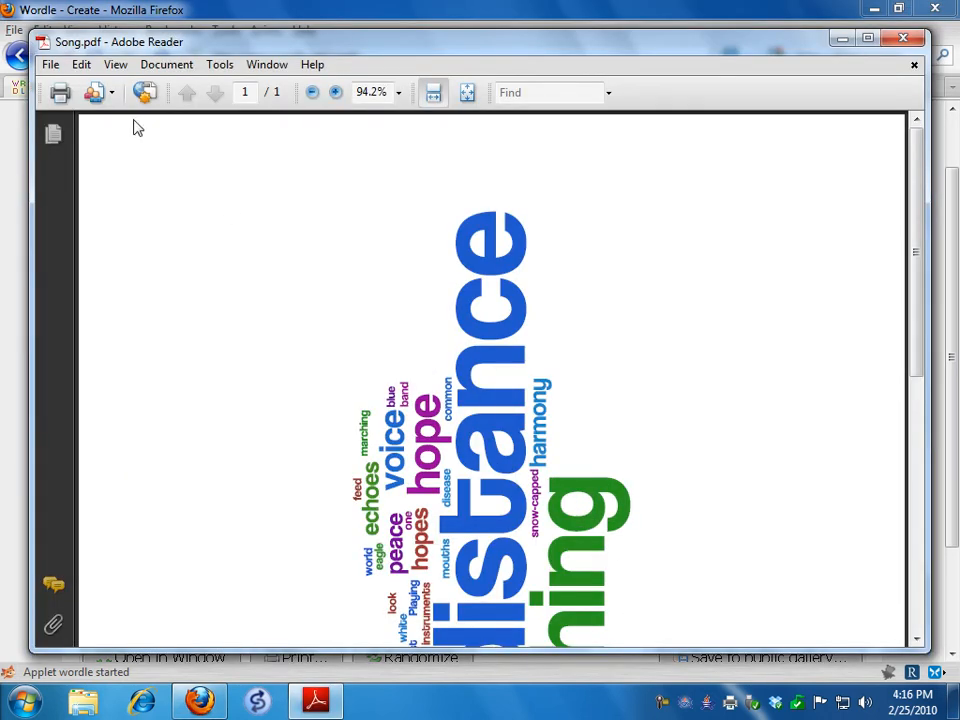
Display the whole page of Song.pdf in Adobe Reader with the Fit Page zoom
{"action": "left_click", "coordinate": [158, 67]}
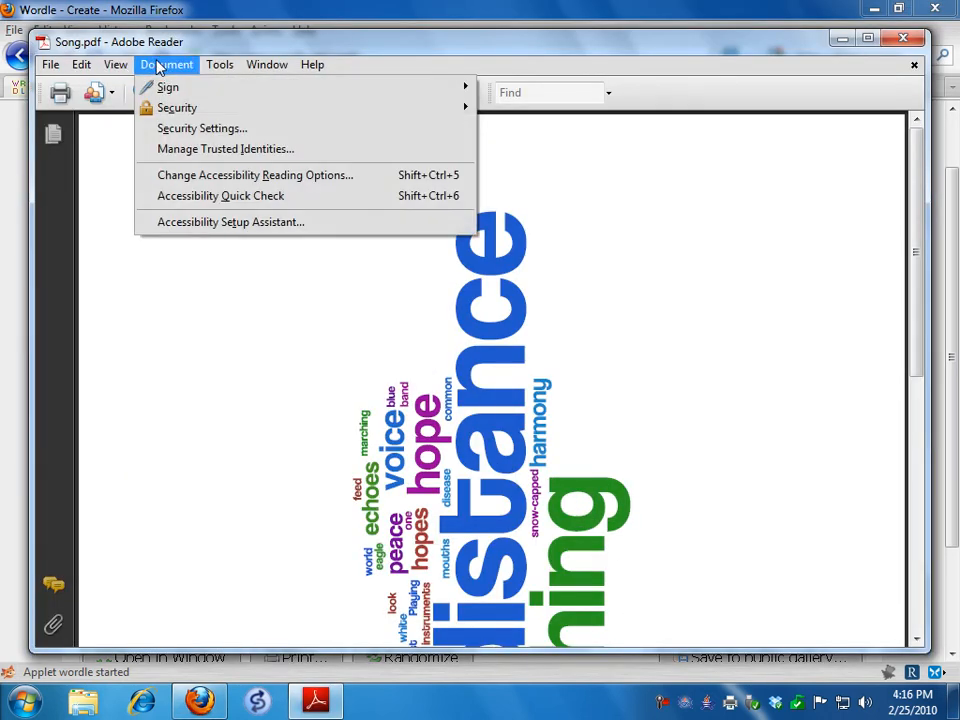
{"action": "left_click", "coordinate": [233, 67]}
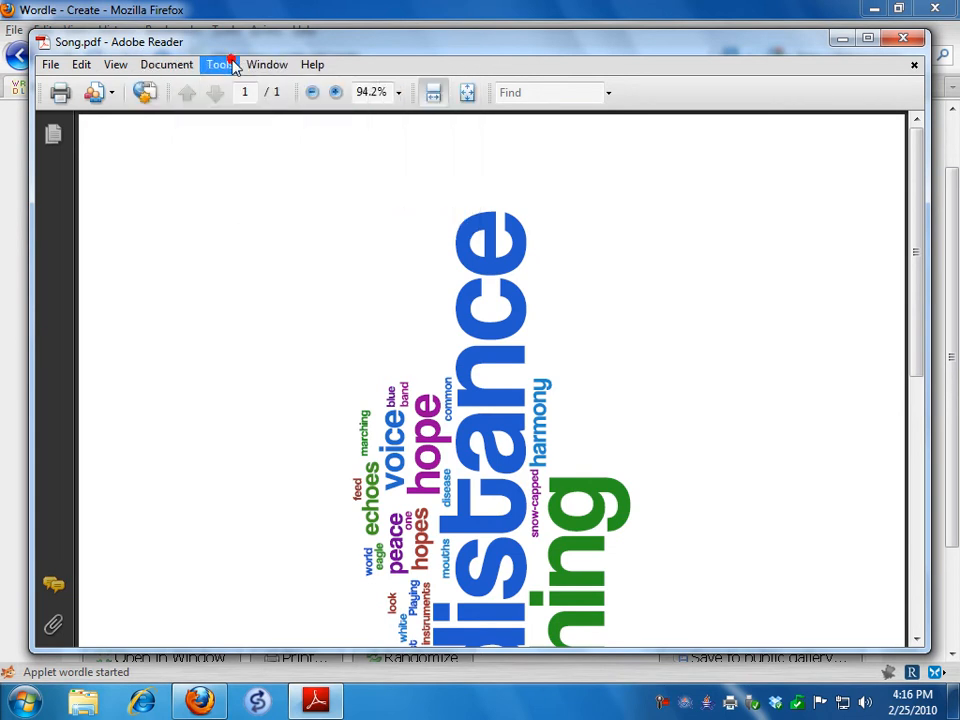
{"action": "left_click", "coordinate": [397, 92]}
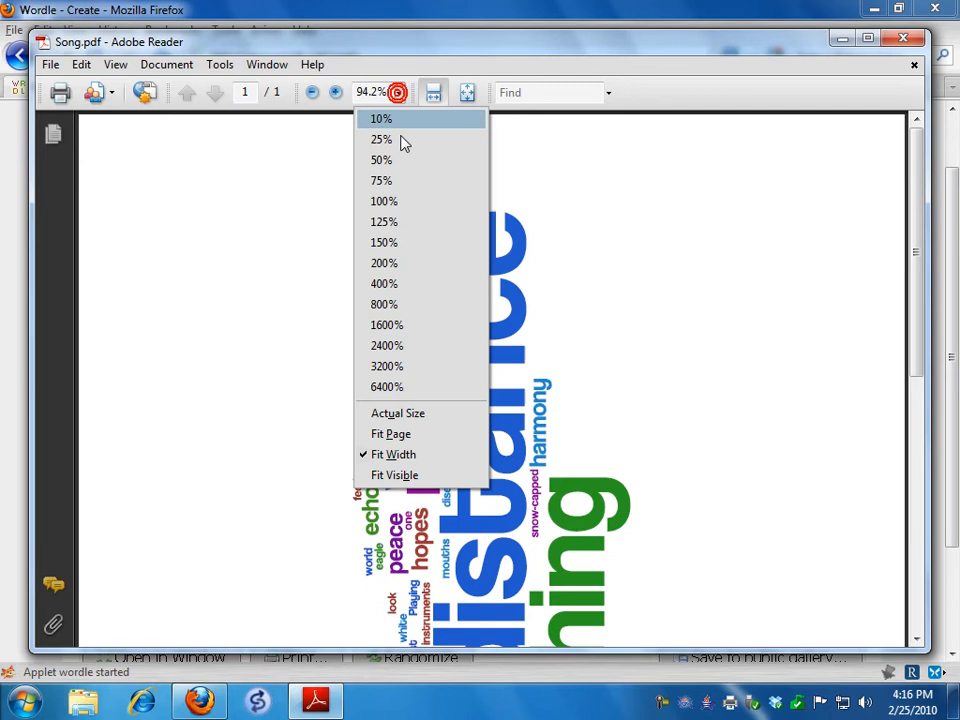
{"action": "left_click", "coordinate": [420, 436]}
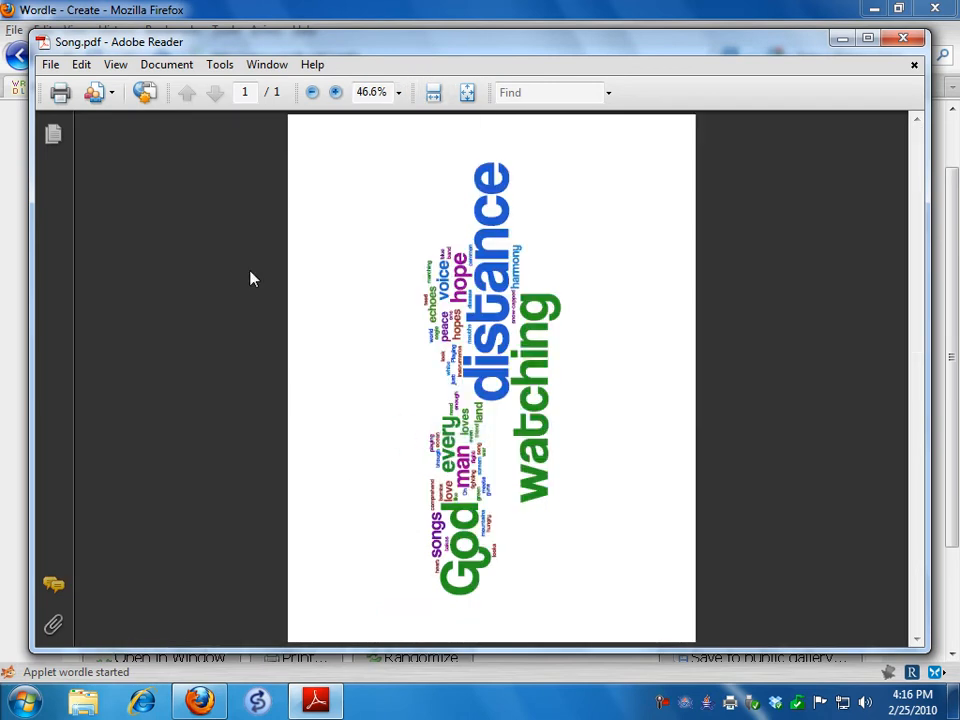
Close Song.pdf and return to the Wordle page in Firefox
{"action": "left_click", "coordinate": [166, 66]}
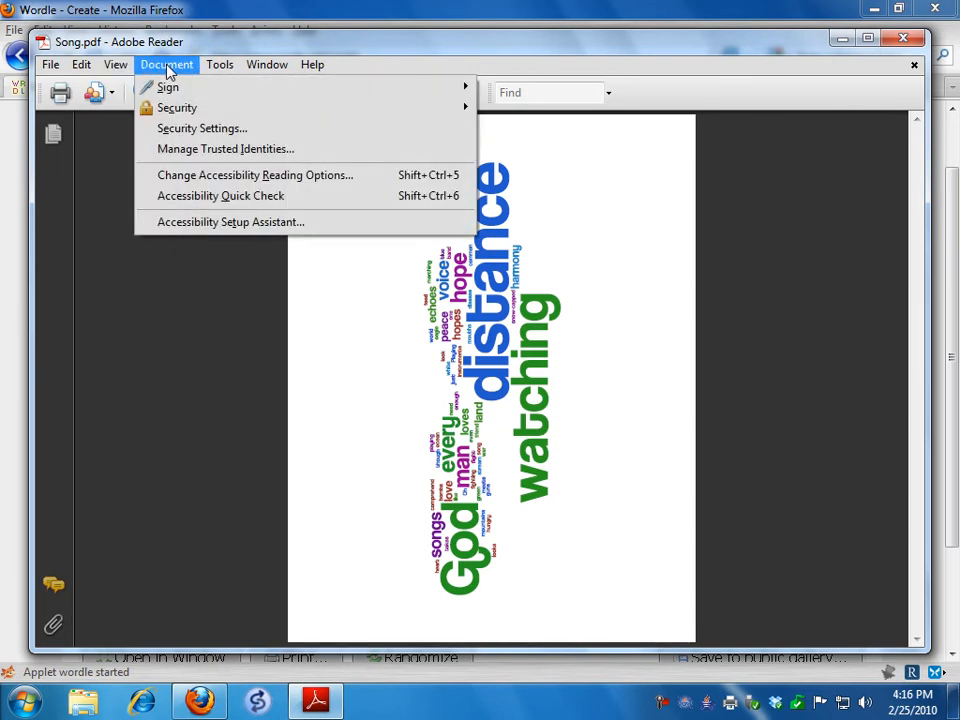
{"action": "mouse_move", "coordinate": [72, 70]}
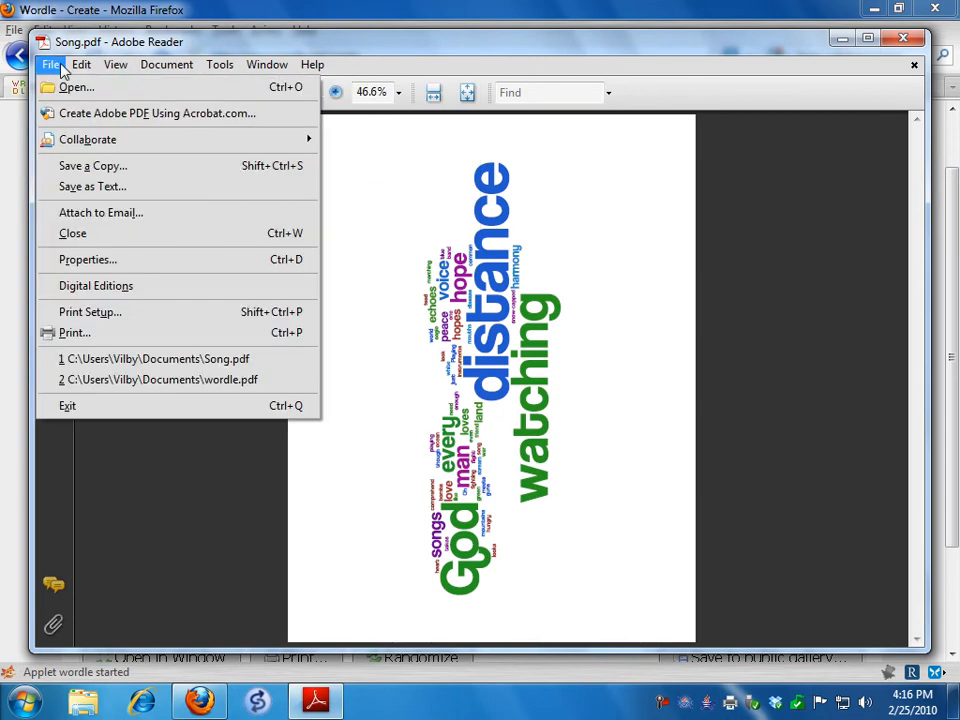
{"action": "left_click", "coordinate": [646, 340]}
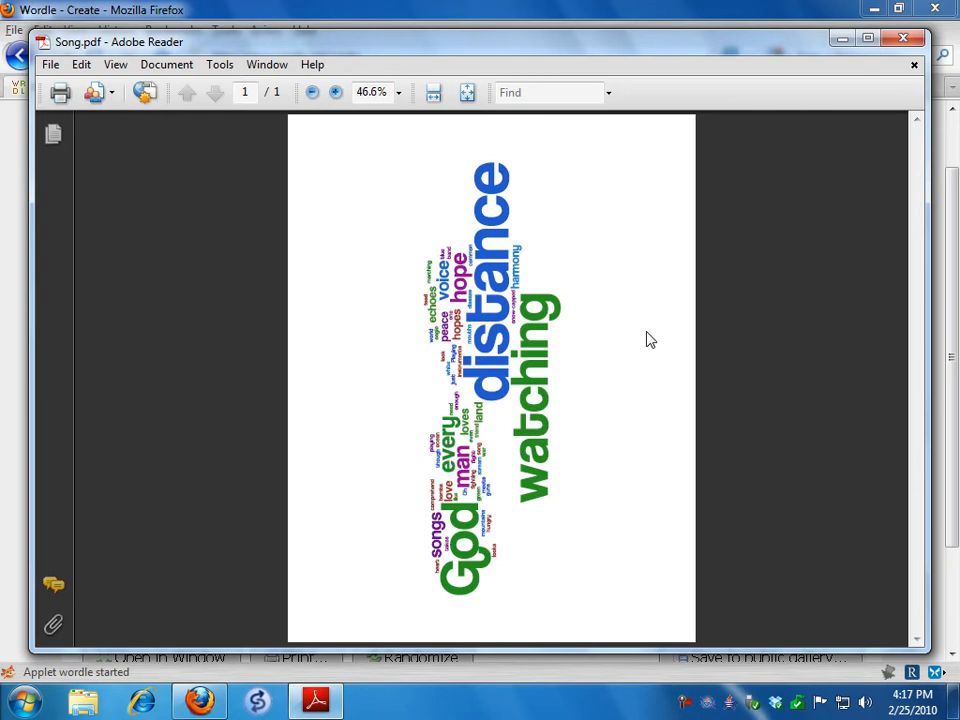
{"action": "left_click", "coordinate": [911, 38]}
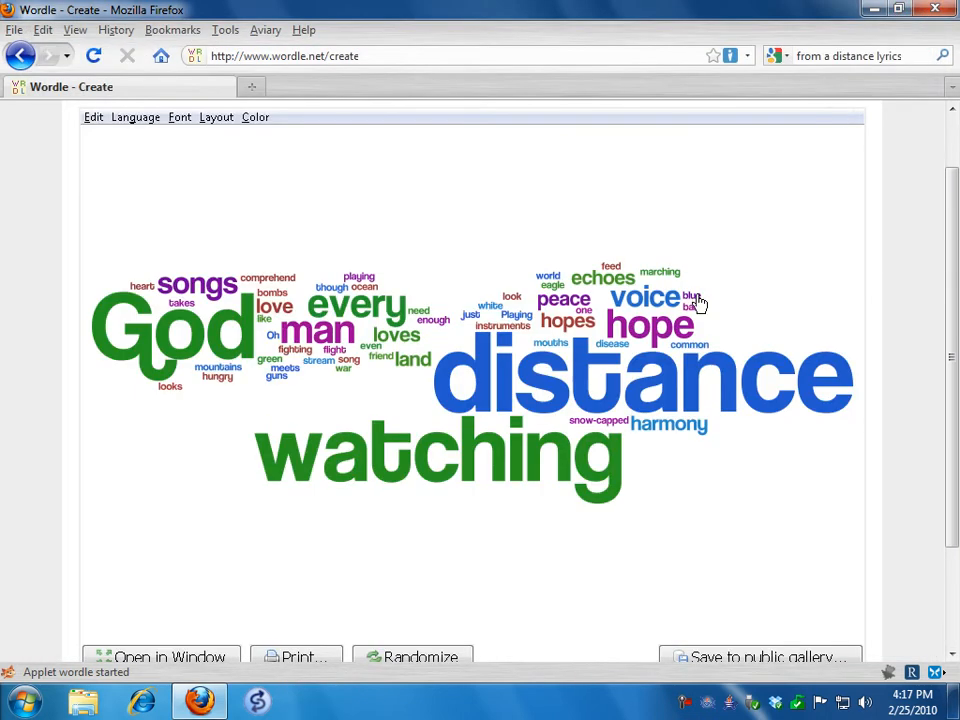